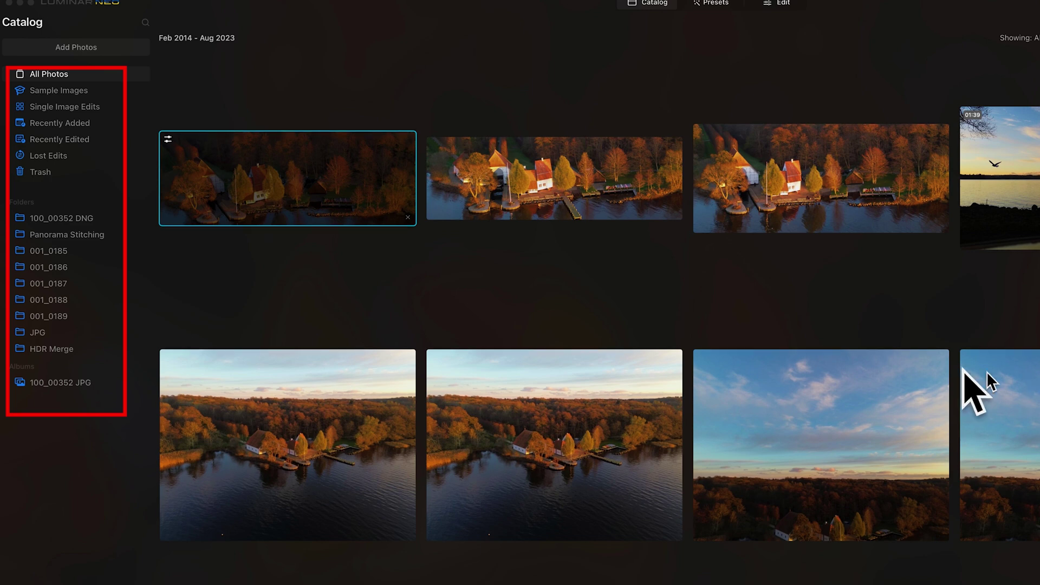
Scroll the catalog grid down and back up to browse the photos.
scroll(988, 374, "down", 1)
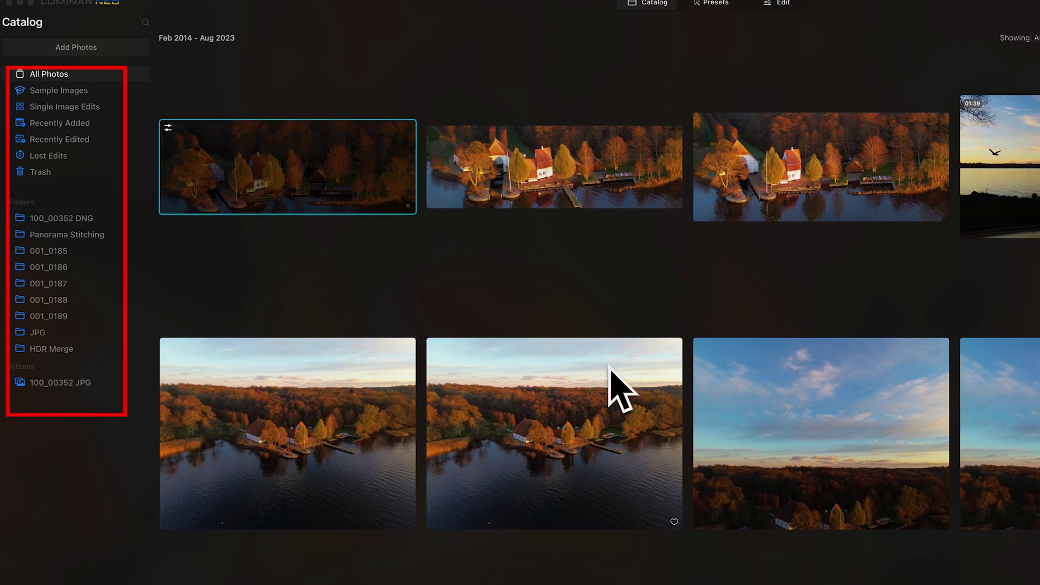
scroll(325, 426, "up", 2)
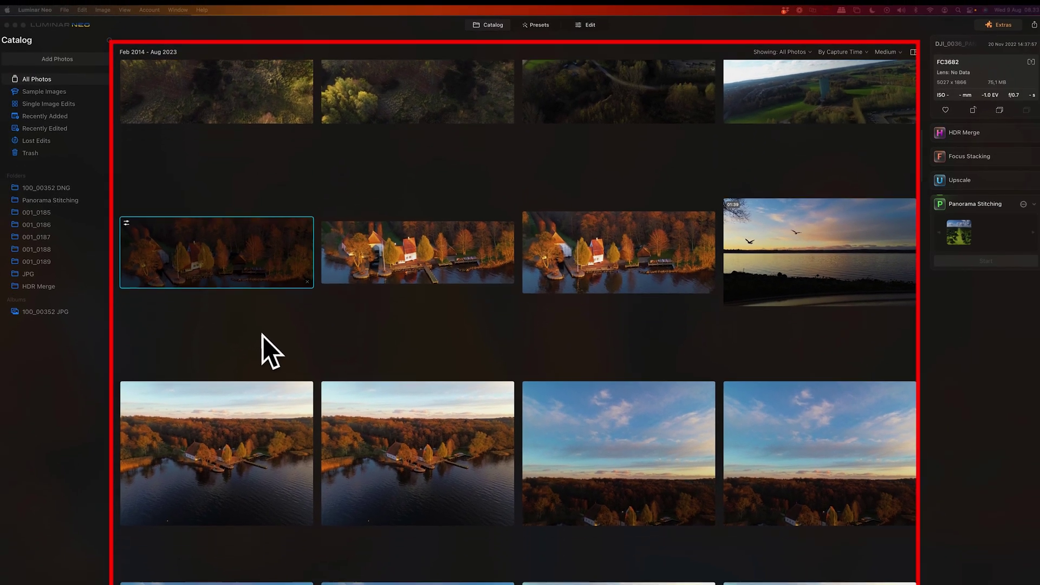
scroll(350, 415, "down", 3)
scroll(270, 351, "down", 2)
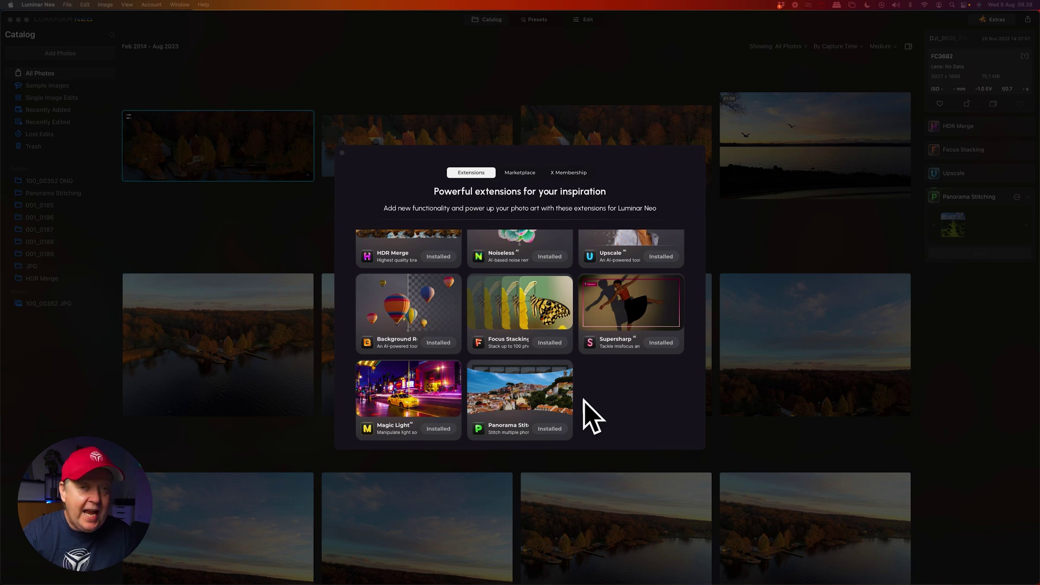
scroll(584, 401, "up", 3)
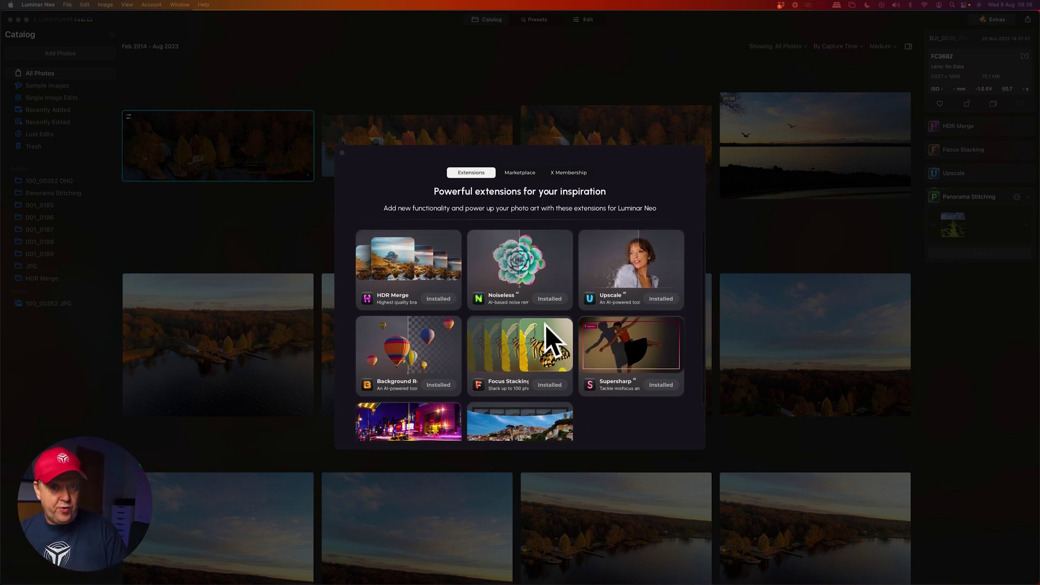
scroll(546, 325, "down", 3)
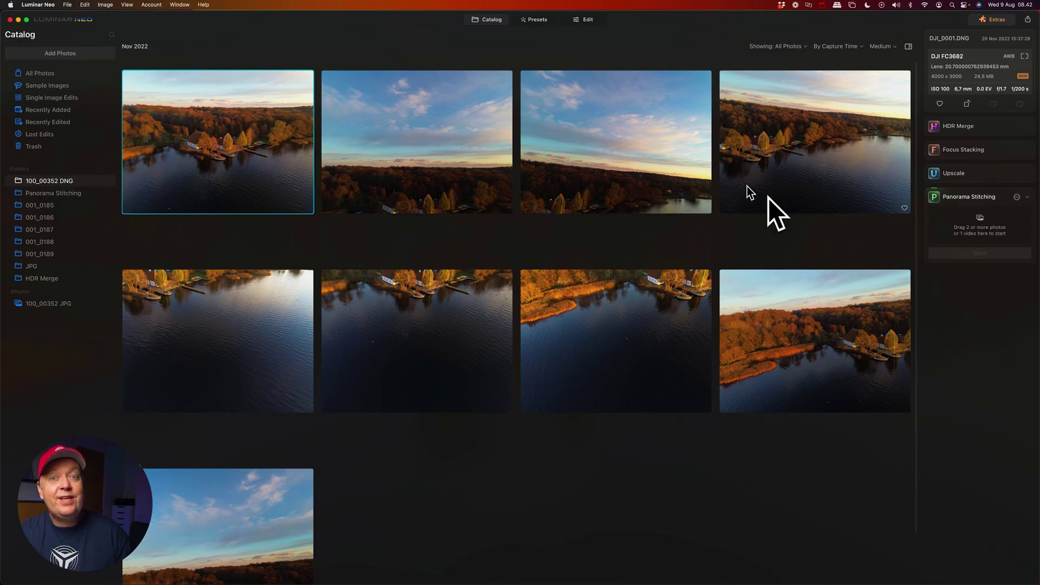
Marquee-select the nine lakeside drone photos in 100_00352 and drag them toward Panorama Stitching.
left_click(39, 75)
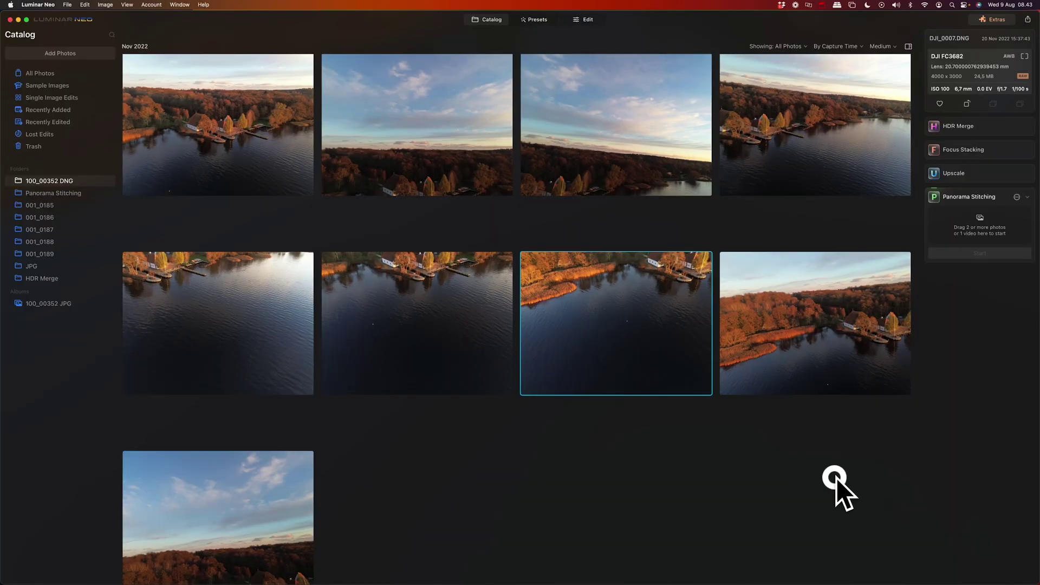
left_click_drag(837, 480, 187, 125)
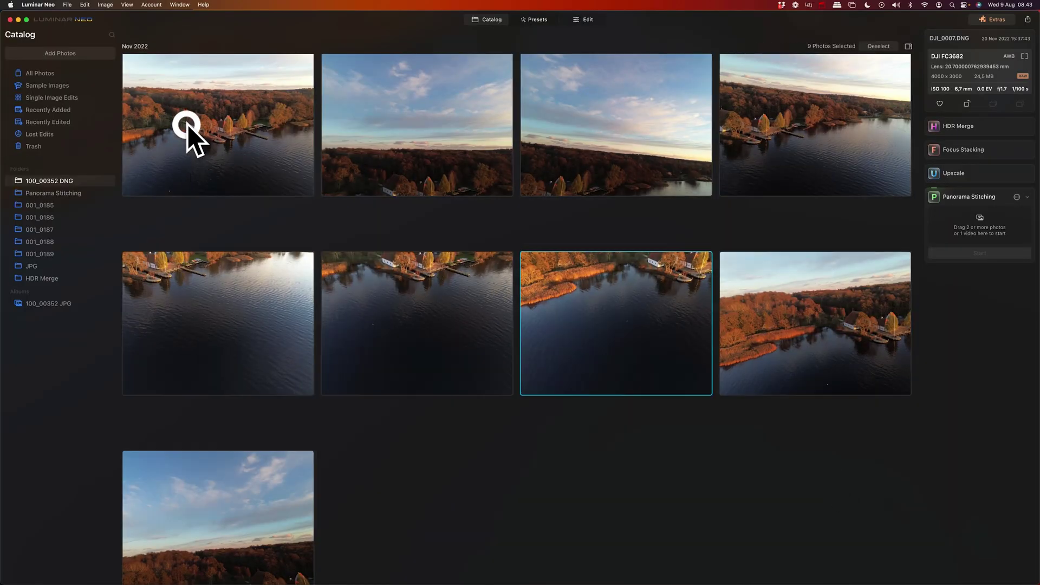
scroll(815, 98, "down", 1)
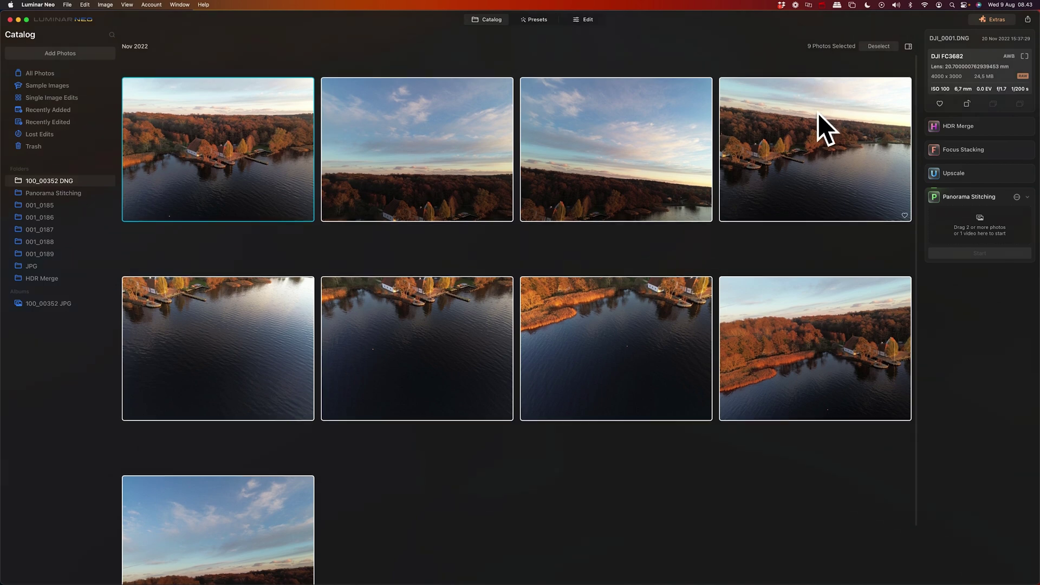
left_click(816, 115)
left_click_drag(903, 185, 974, 226)
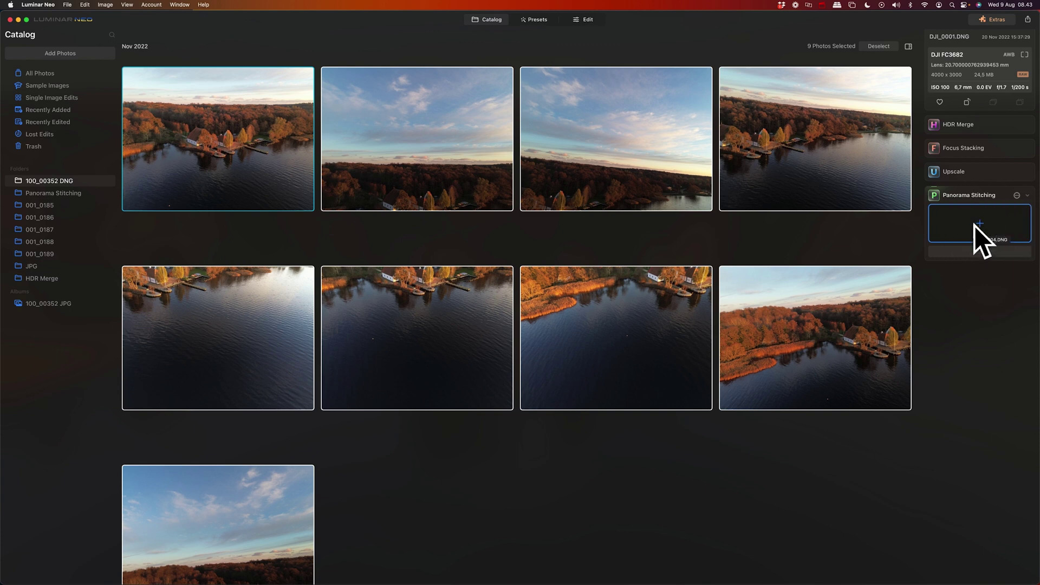
Page forward twice and back once through the loaded photo thumbnails in Panorama Stitching.
left_click(1025, 222)
left_click(1027, 222)
left_click(934, 226)
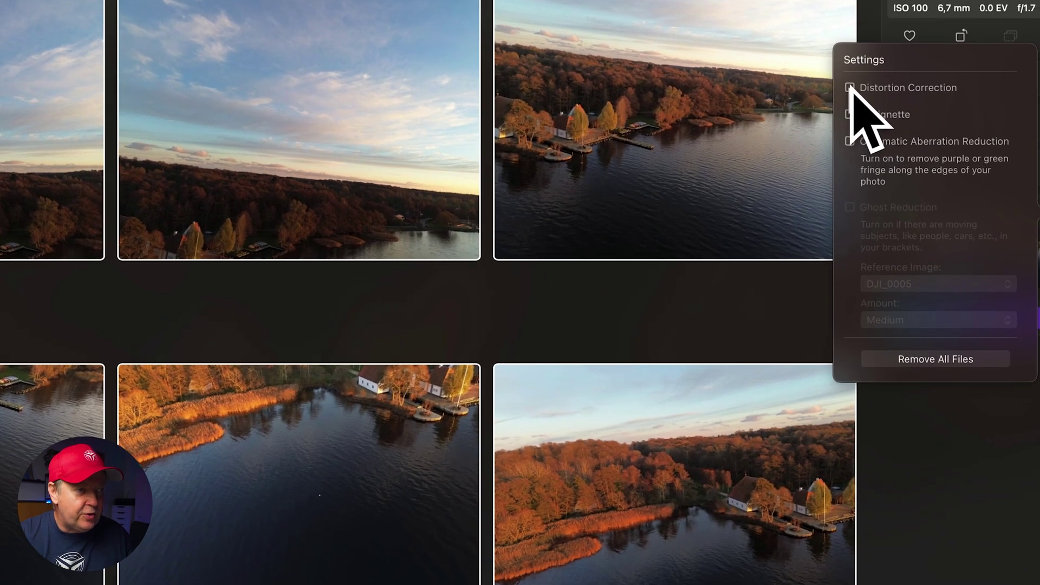
Turn on Distortion Correction in the stitching settings and start the stitch.
left_click(863, 93)
key("Escape")
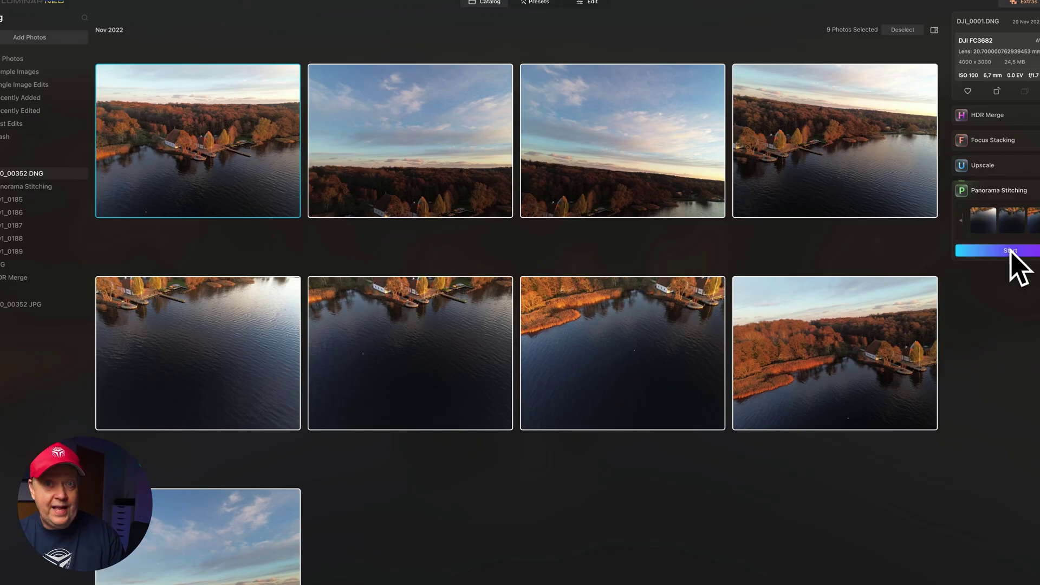
left_click(1011, 250)
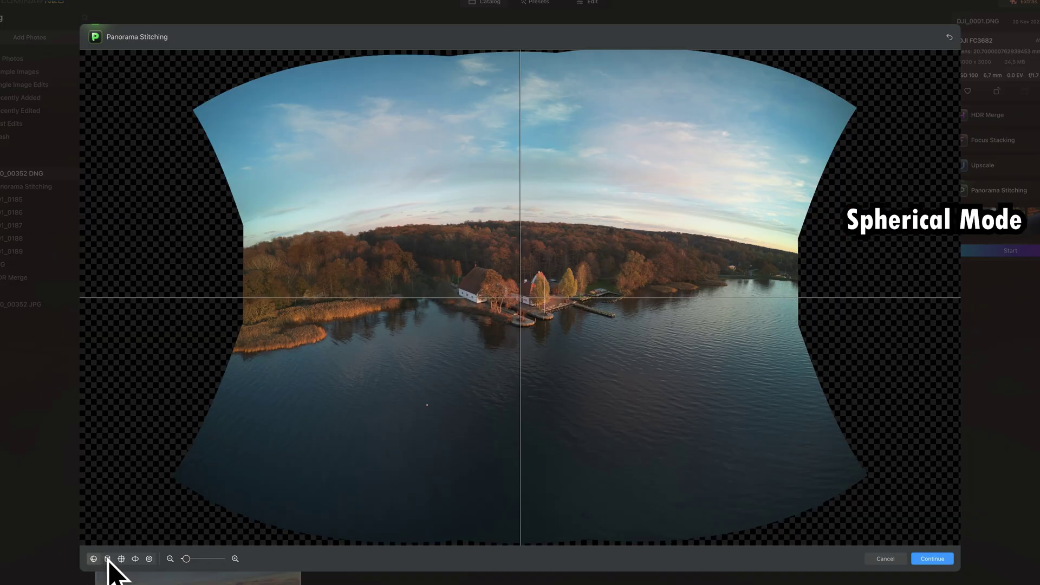
Cycle the stitched panorama through Cylindrical, Mercator, Plane and Fisheye projections.
left_click(108, 559)
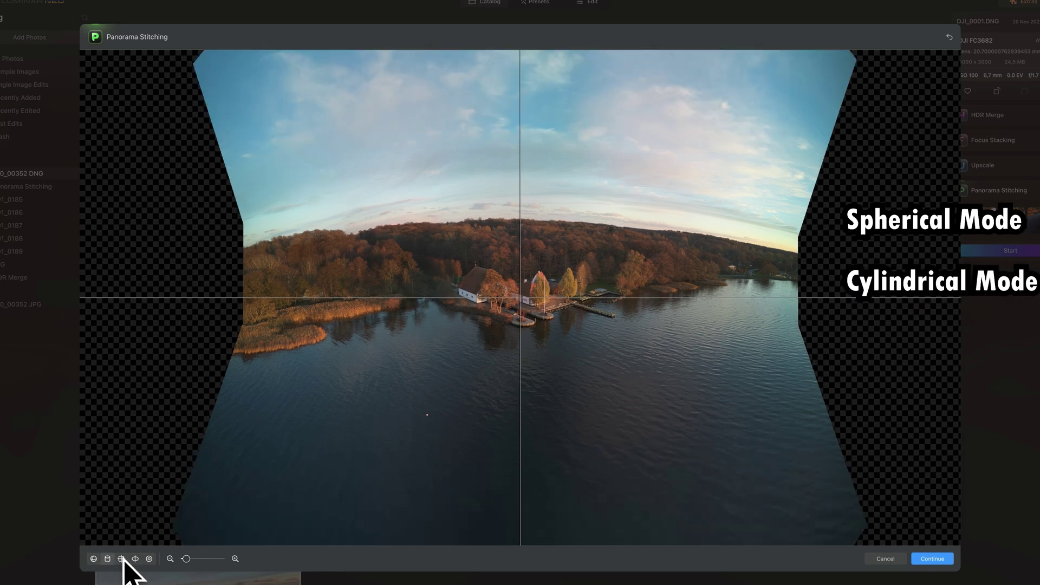
left_click(122, 558)
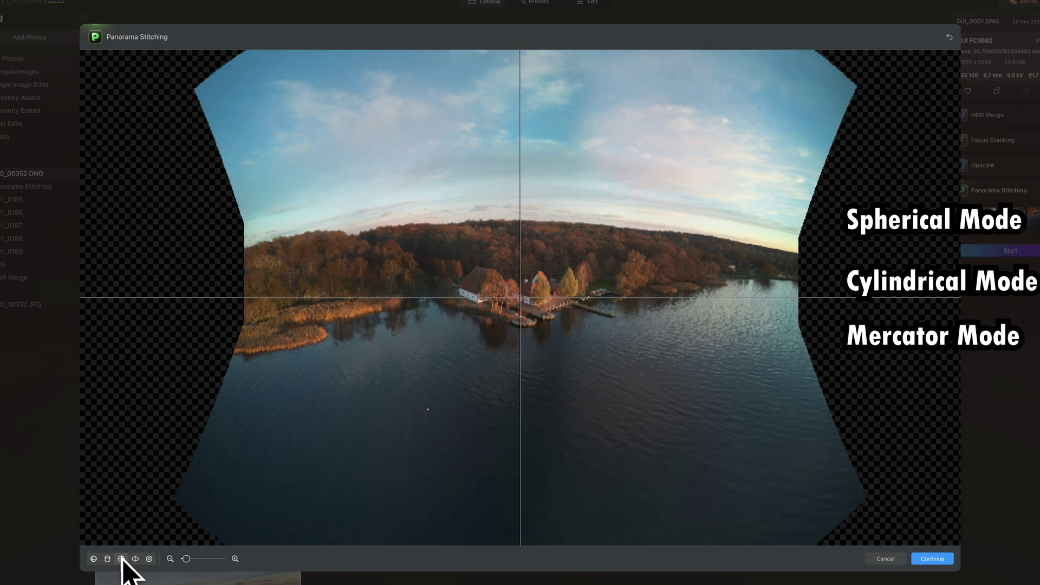
left_click(135, 558)
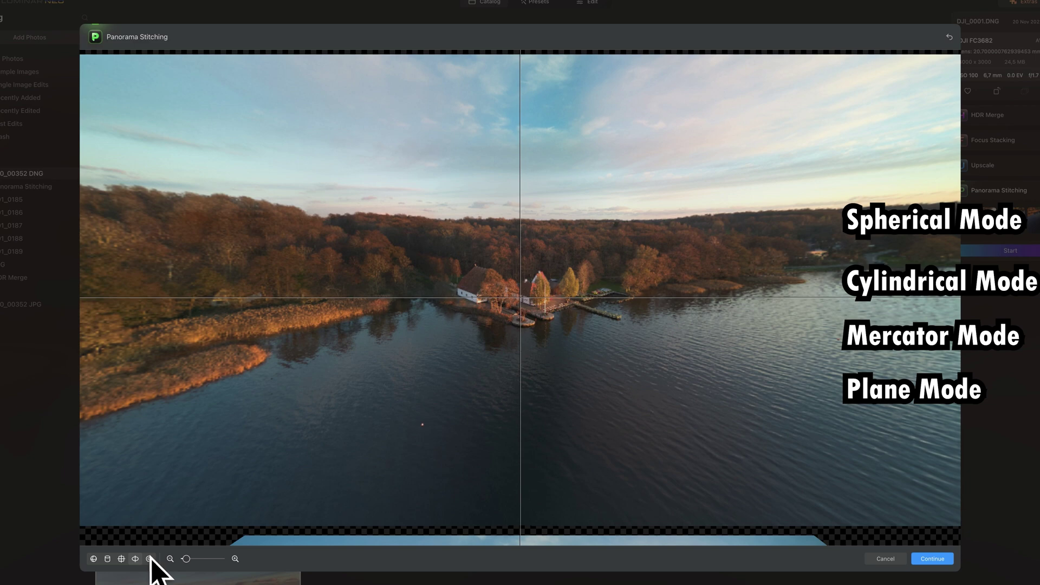
left_click(149, 559)
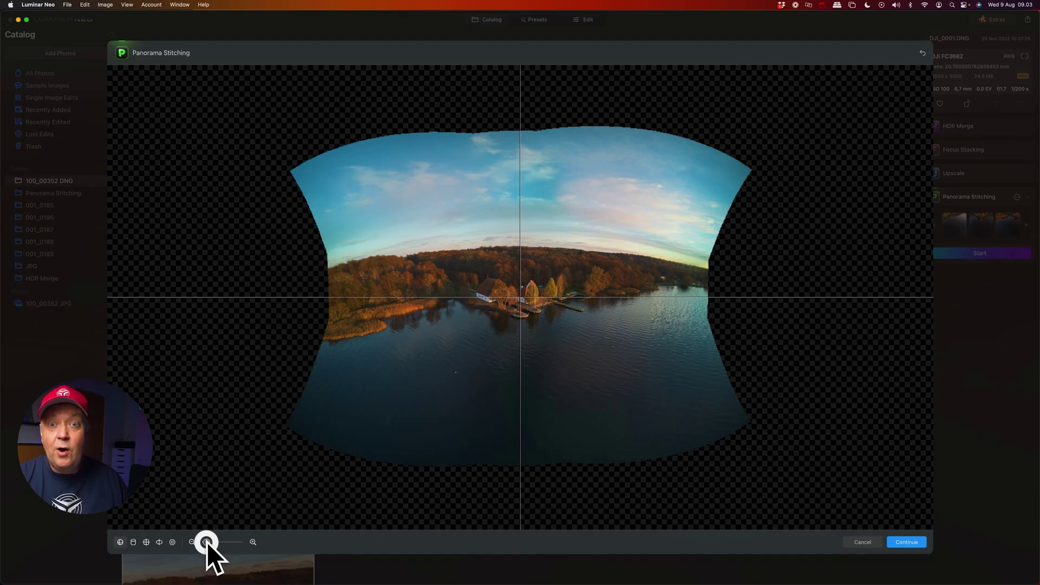
Adjust the preview zoom and drag the projection down to lower the horizon.
left_click(207, 542)
left_click(210, 542)
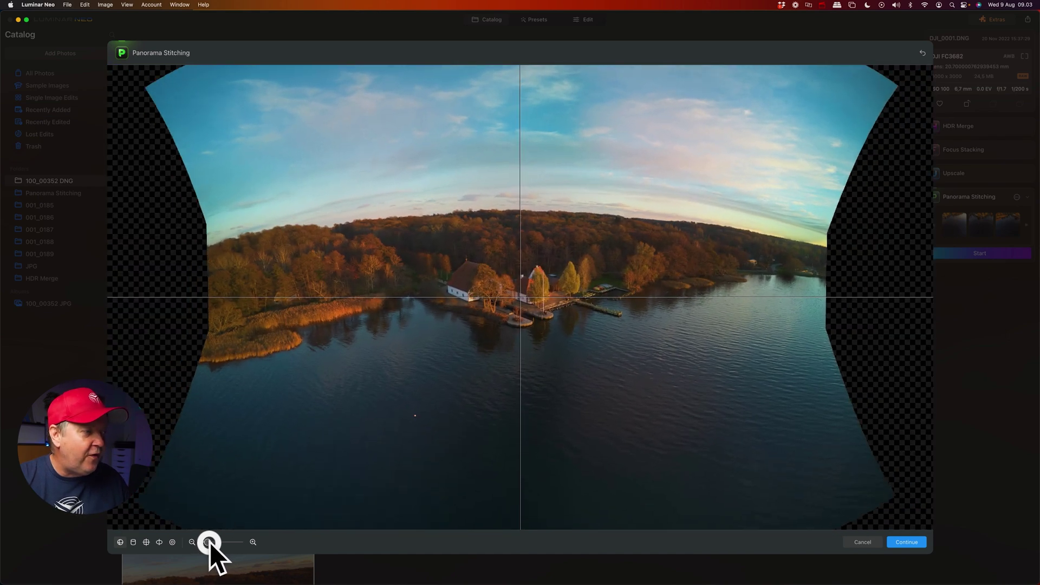
left_click_drag(210, 542, 206, 545)
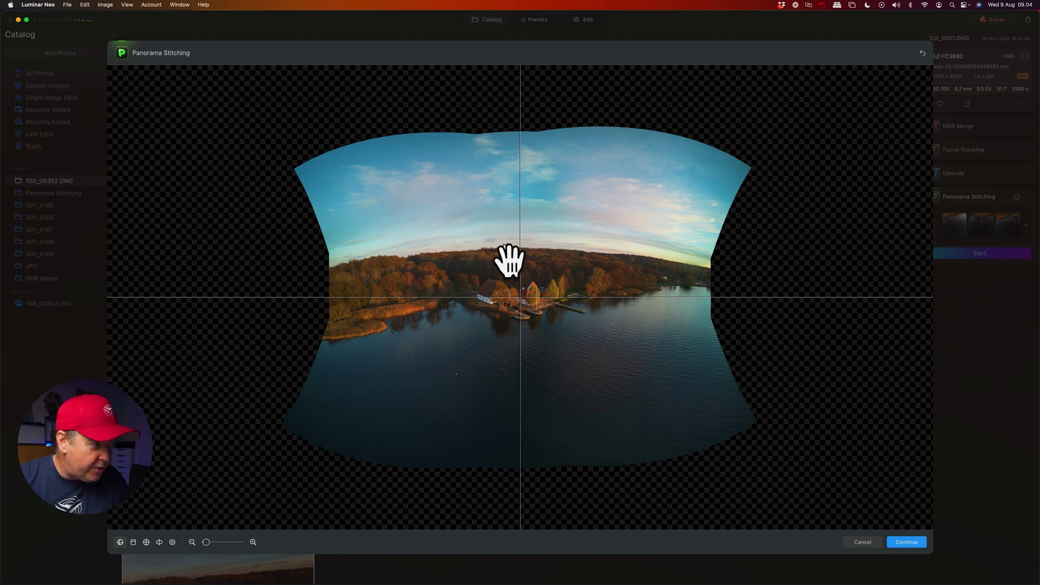
left_click_drag(521, 267, 511, 477)
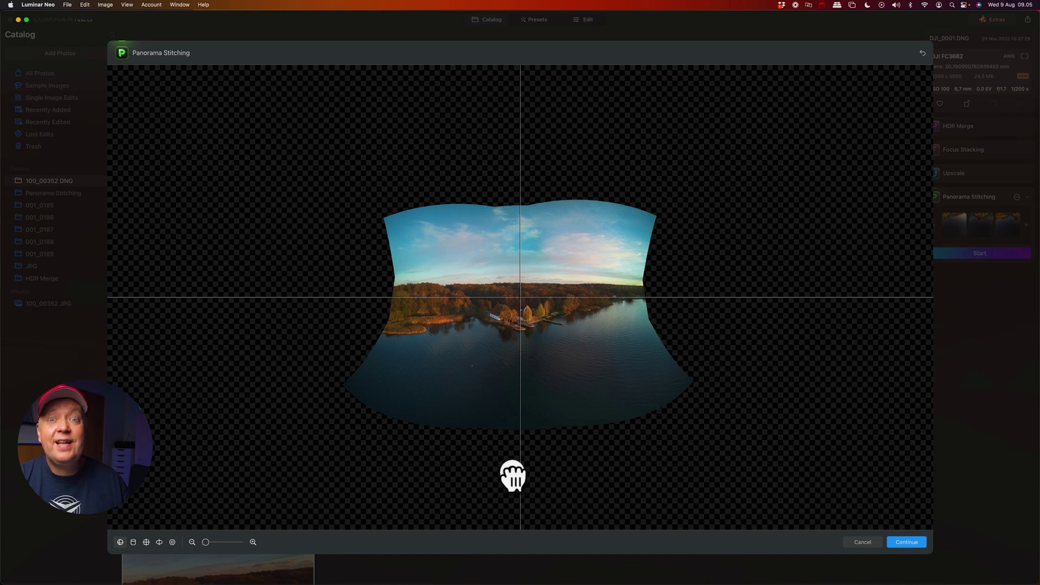
scroll(561, 309, "up", 3)
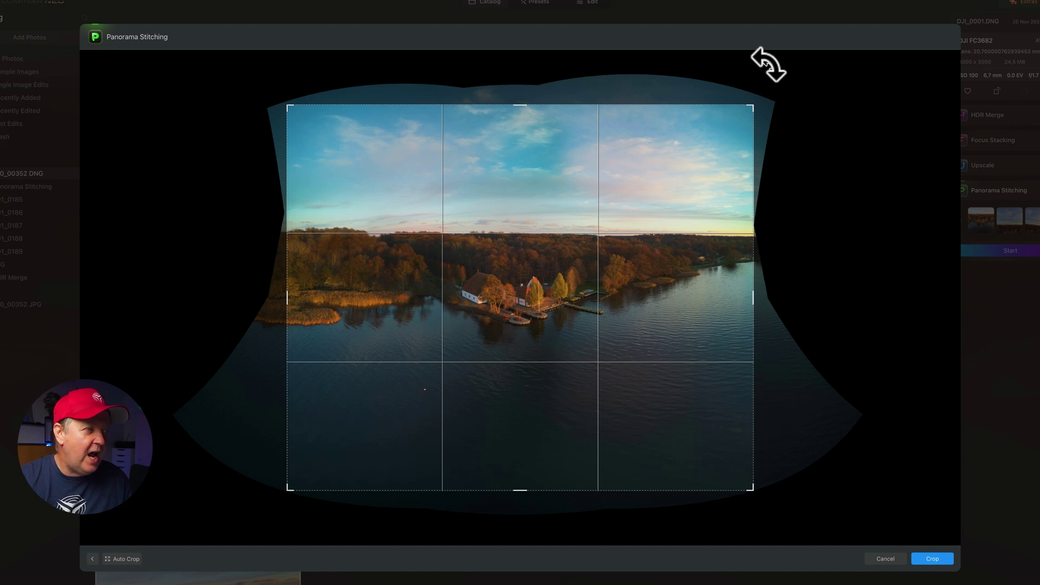
Tighten the crop frame around the lakeside house, use Auto Crop, and apply the crop.
left_click_drag(753, 107, 651, 158)
left_click_drag(596, 221, 560, 251)
left_click_drag(700, 134, 672, 163)
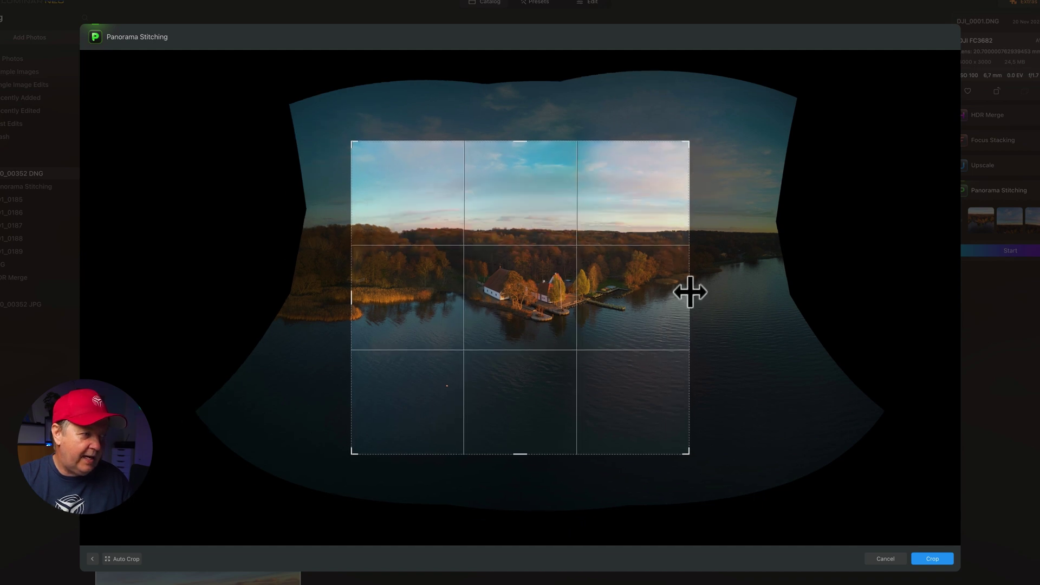
left_click_drag(688, 296, 708, 309)
left_click_drag(655, 219, 648, 242)
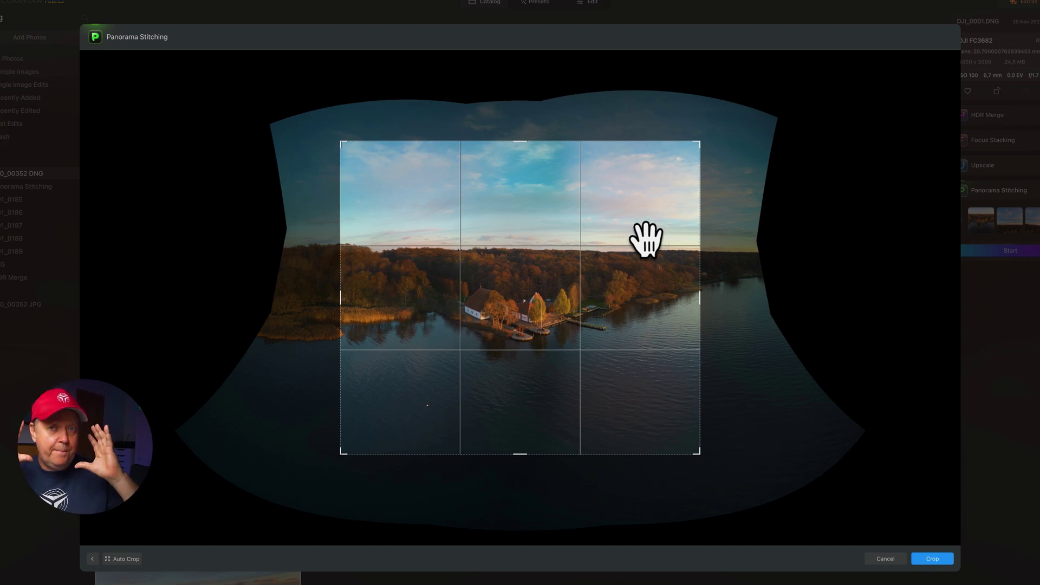
left_click(116, 559)
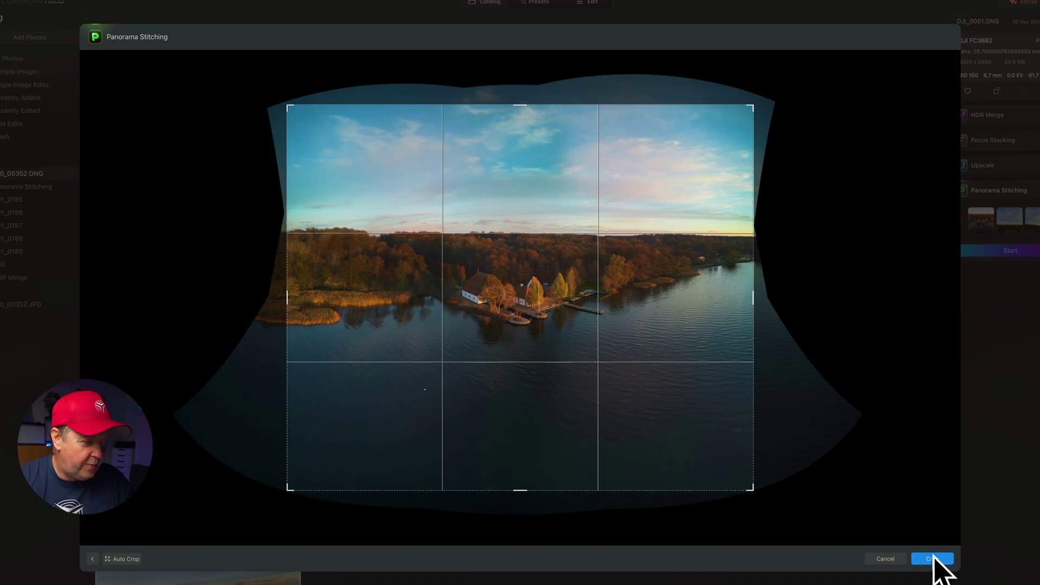
left_click(936, 558)
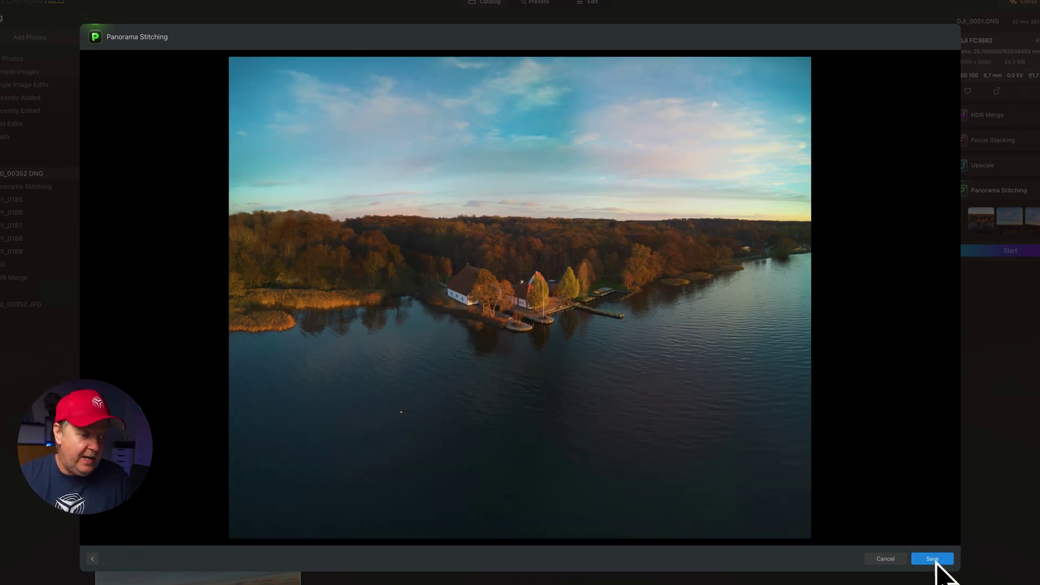
Save the cropped panorama to the catalog as DJI_0005_PANORAMA 3.tiff.
left_click(932, 559)
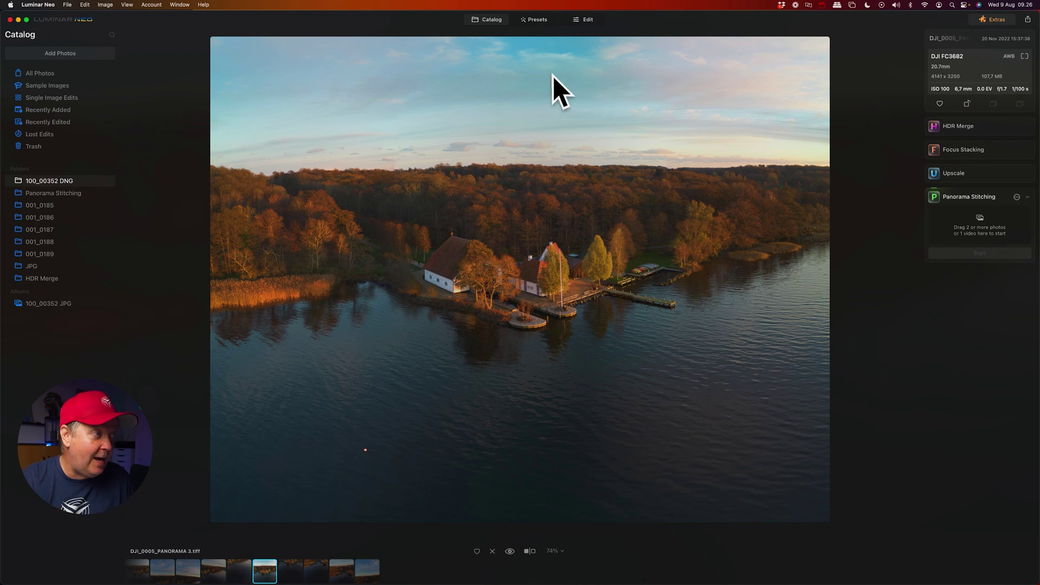
Apply the Scenery collection's Fast Fix preset to the panorama and reduce its strength.
left_click(536, 19)
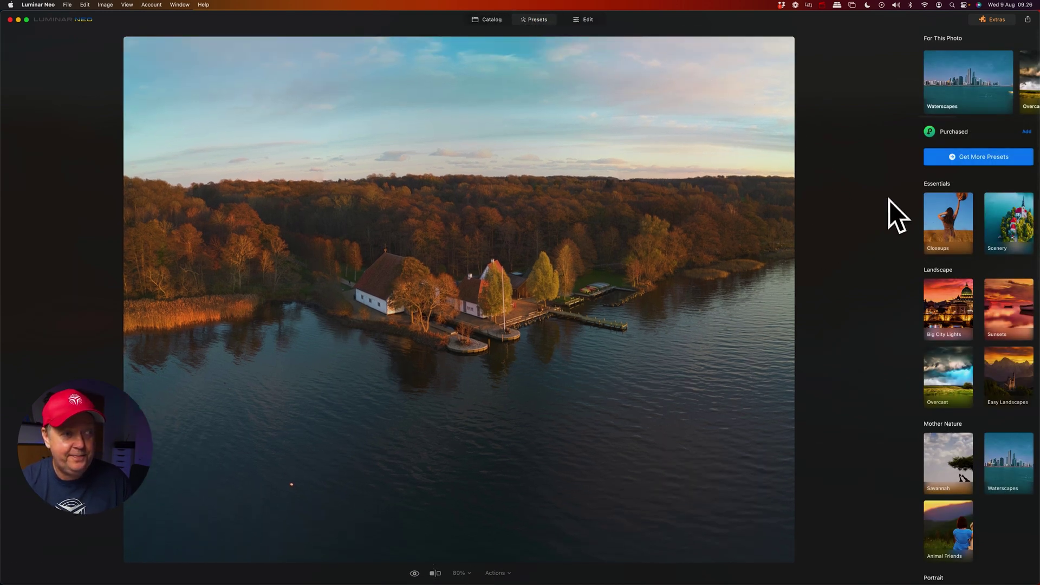
left_click(1016, 222)
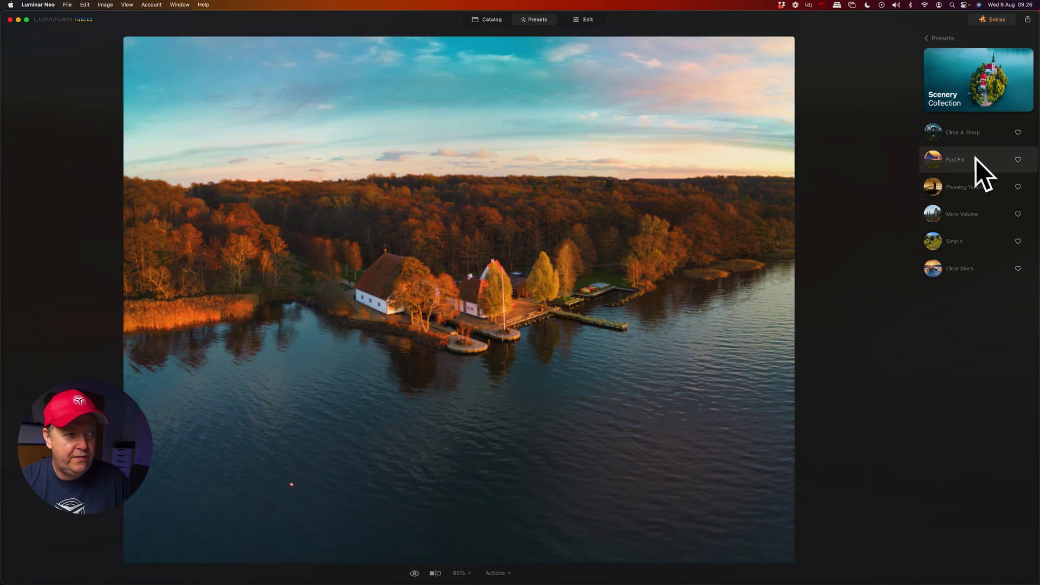
left_click(977, 158)
mouse_move(976, 158)
left_mouse_down()
mouse_move(951, 167)
mouse_move(993, 162)
mouse_move(928, 167)
mouse_move(987, 163)
mouse_move(970, 181)
mouse_move(994, 164)
left_mouse_up()
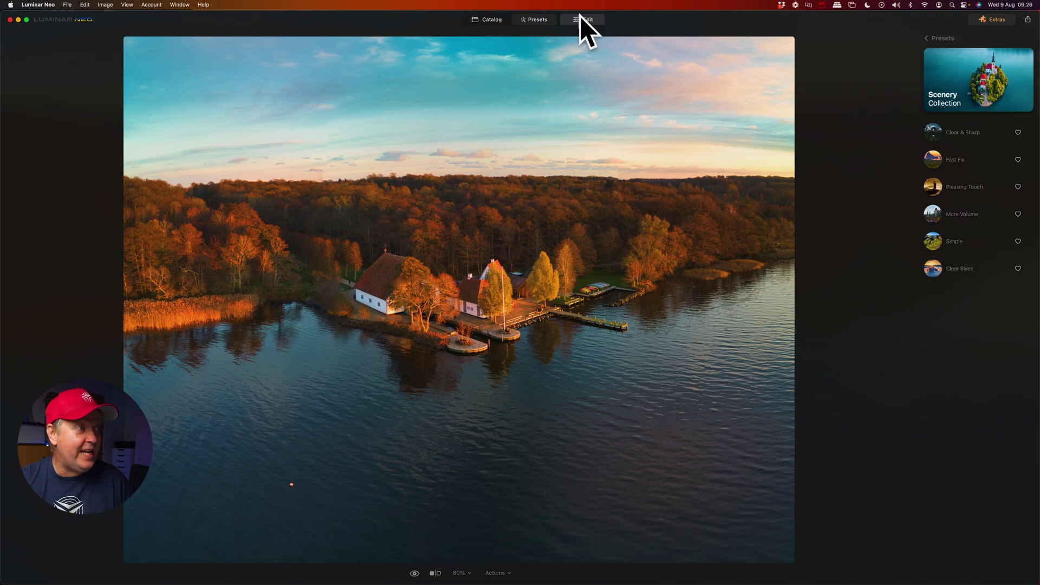
Switch the panorama to the Edit tab's full editing tools.
left_click(582, 18)
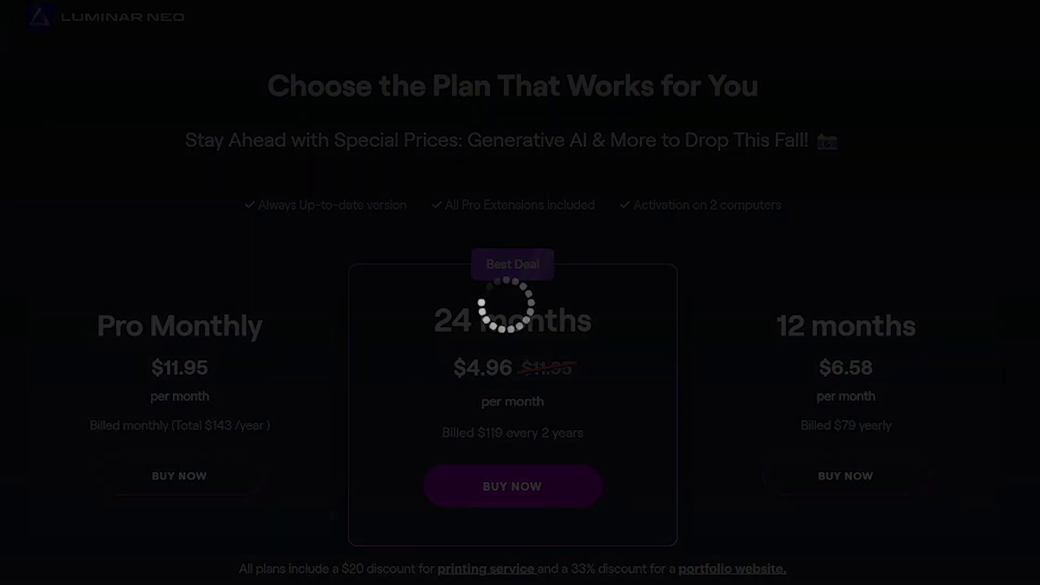
Show the 'Enter Promotional Code' field in the Luminar Neo plan checkout.
left_click(518, 221)
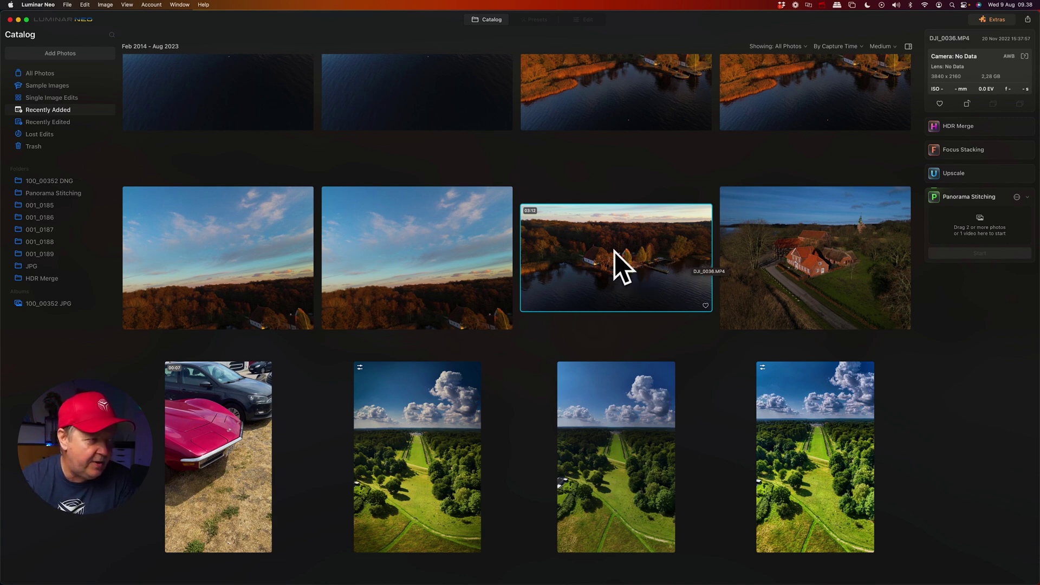
Add DJI_0036.MP4 to Panorama Stitching, check its settings, and start stitching it.
left_click_drag(609, 252, 981, 228)
left_click(1017, 197)
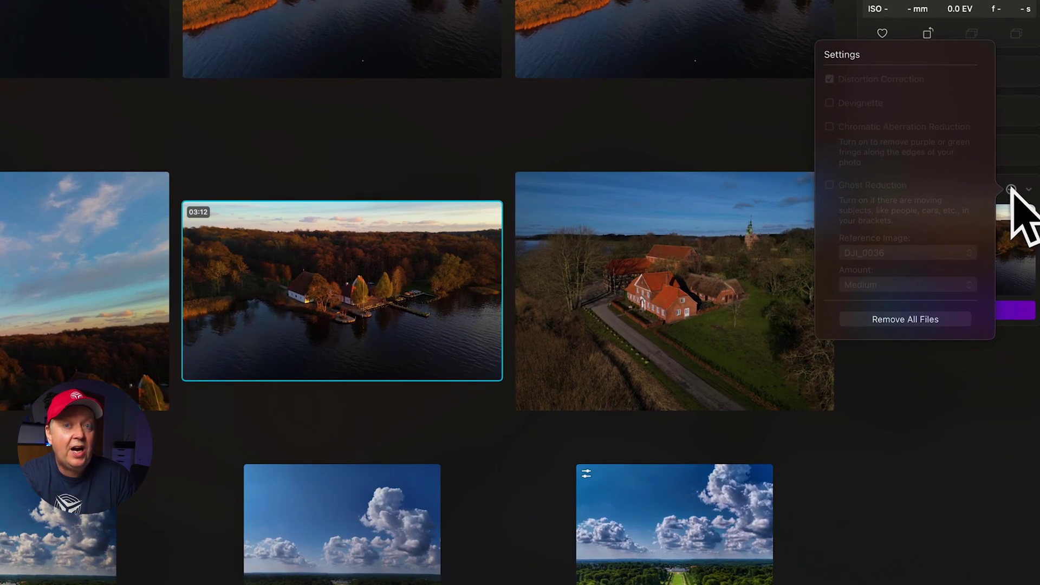
left_click(1011, 188)
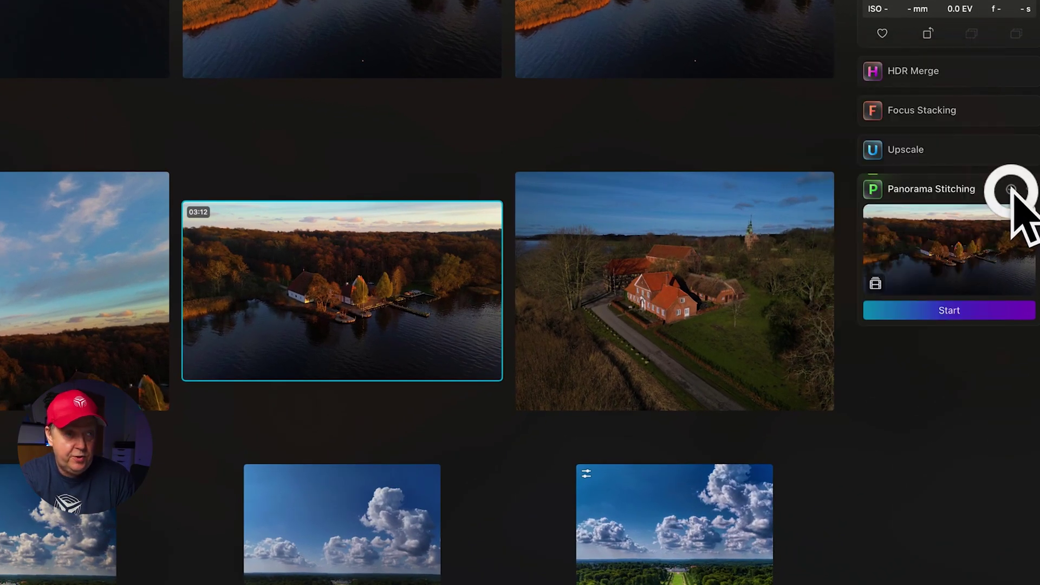
left_click(957, 311)
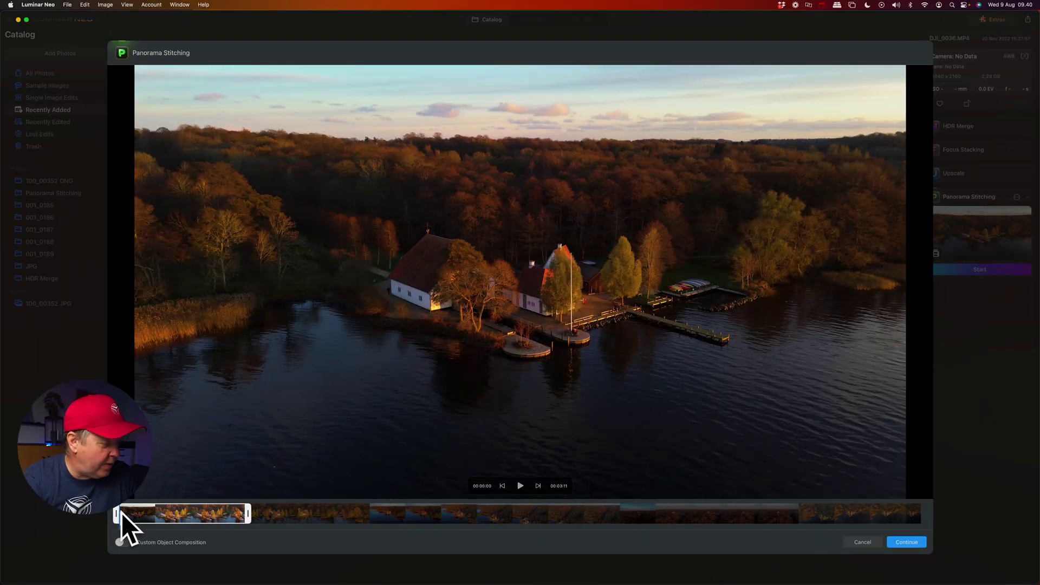
Select a short range near the clip's start, previewing footage around 00:30 to 00:39.
left_click_drag(116, 512, 136, 511)
left_click_drag(249, 513, 267, 512)
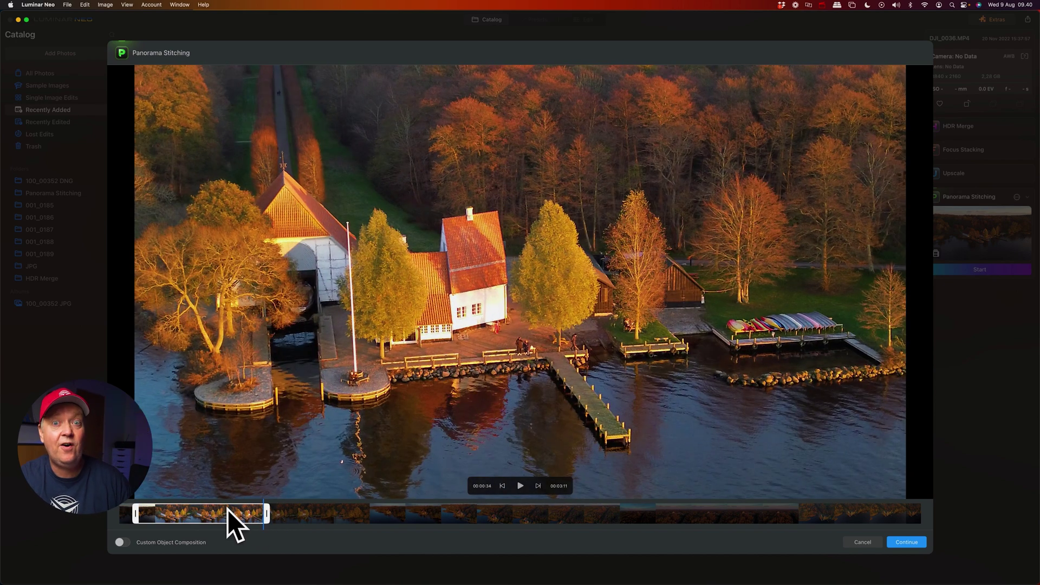
left_click_drag(168, 512, 233, 512)
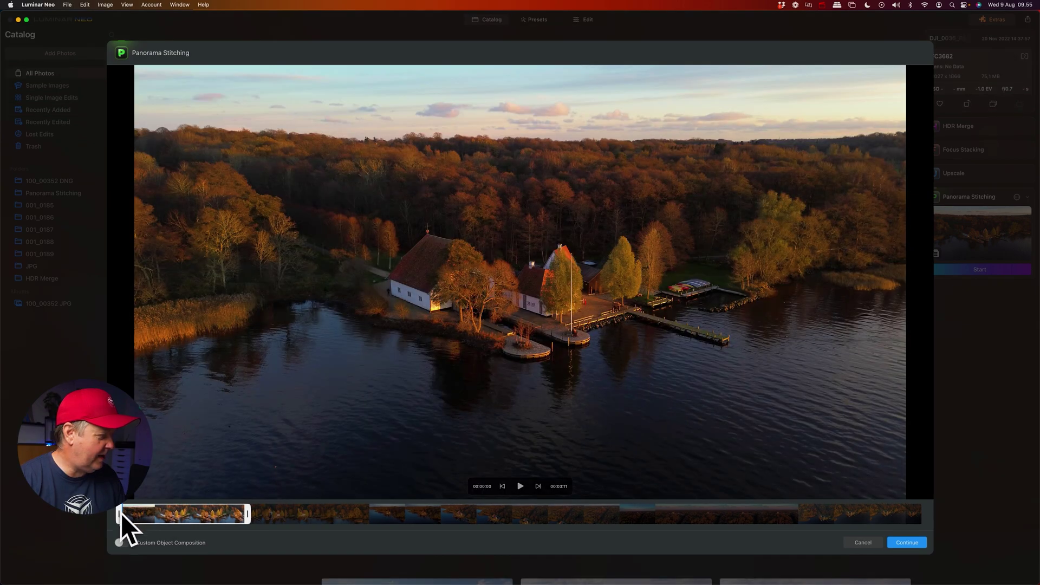
left_click_drag(122, 514, 184, 514)
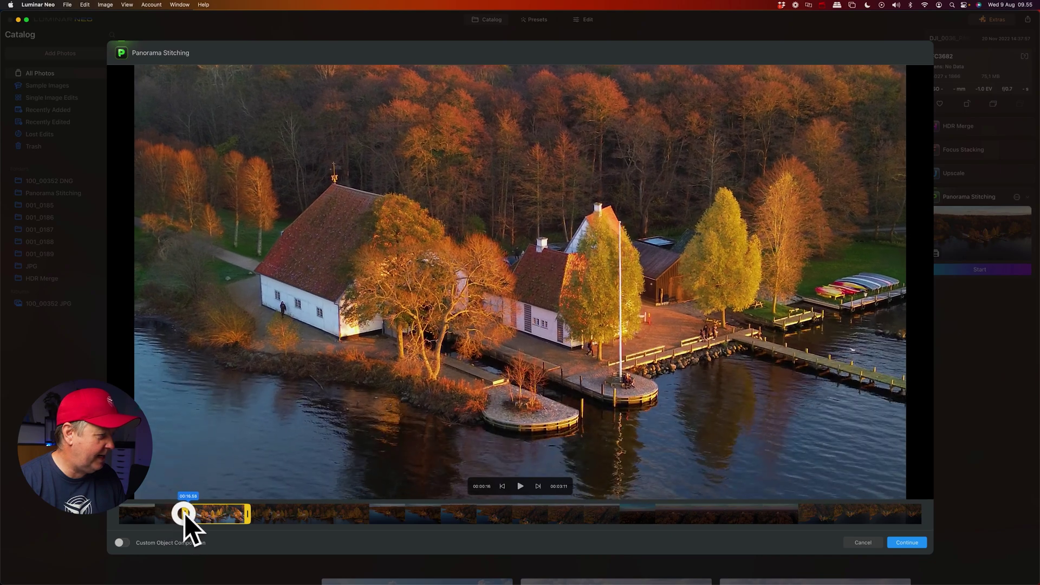
left_click(249, 513)
left_click_drag(250, 514, 274, 516)
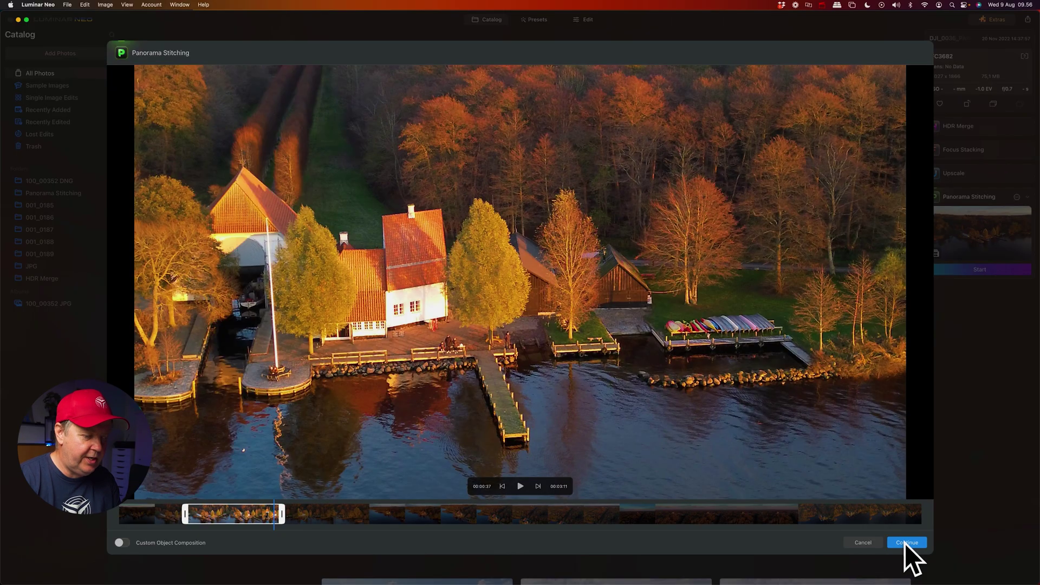
Stitch the selected range, then zoom and pan to inspect the panorama.
left_click(905, 543)
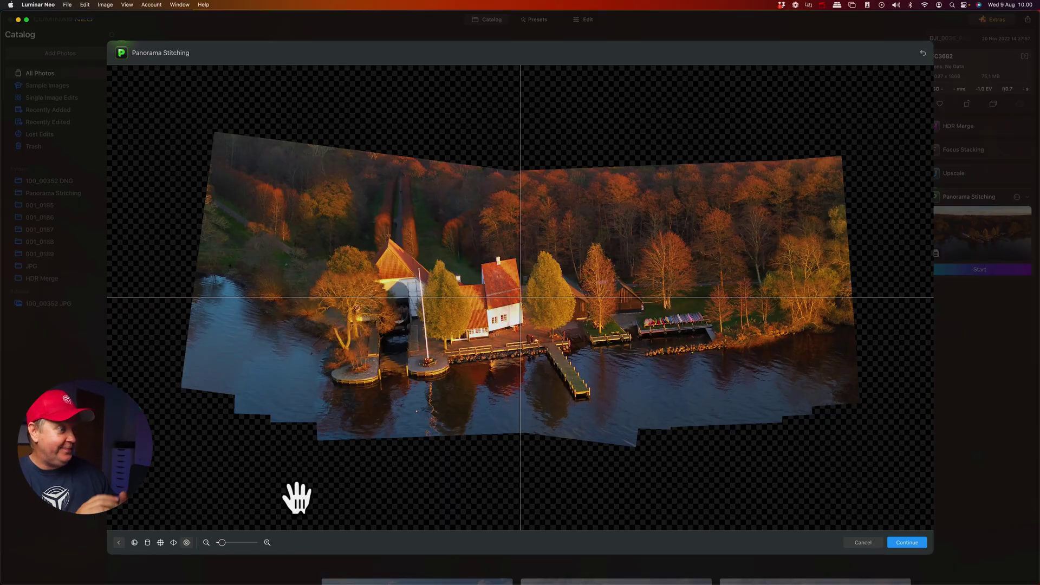
left_click_drag(222, 543, 226, 543)
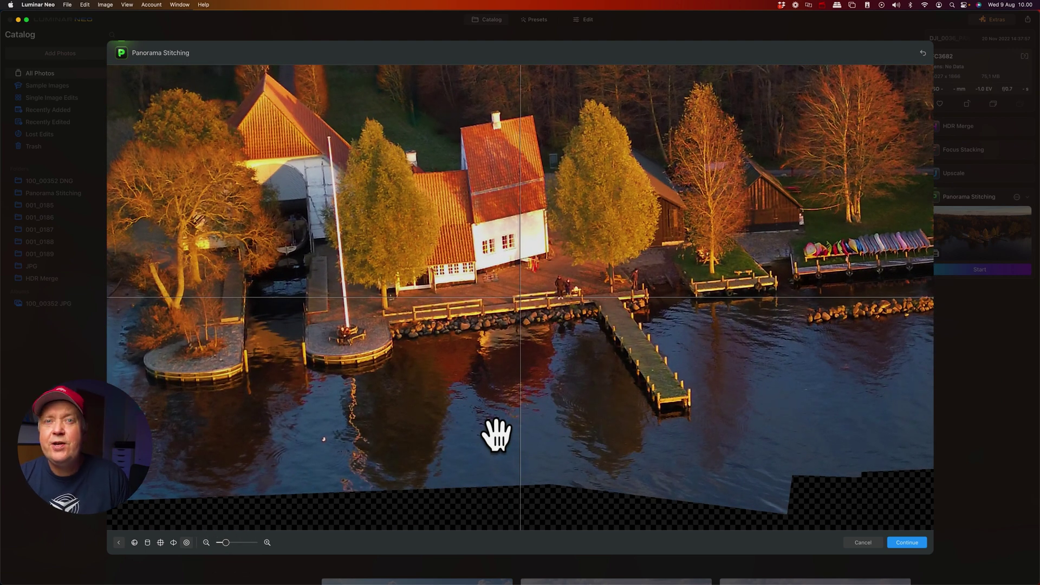
scroll(496, 435, "up", 2)
scroll(496, 435, "left", 2)
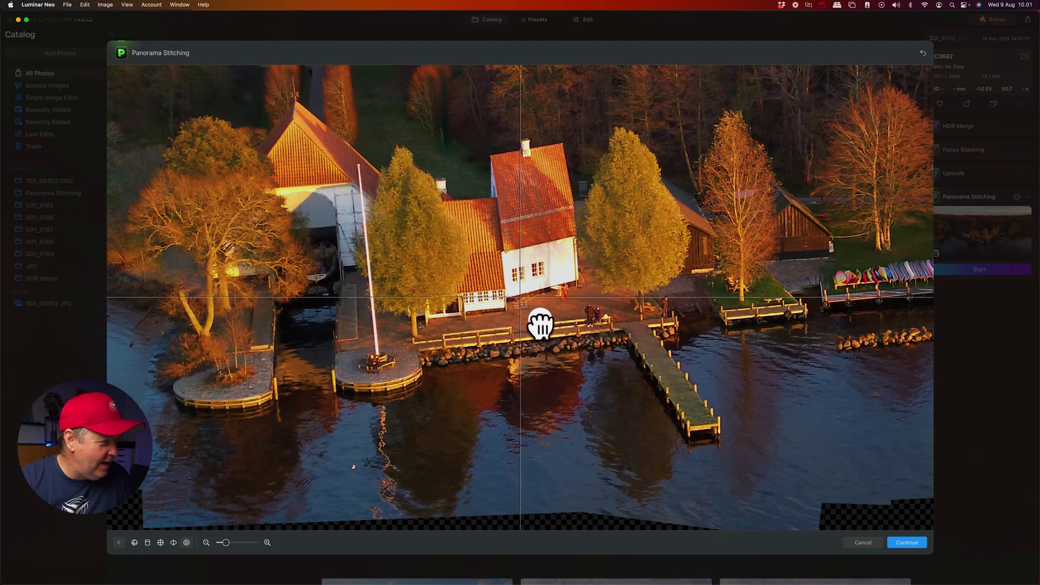
left_click_drag(541, 325, 563, 320)
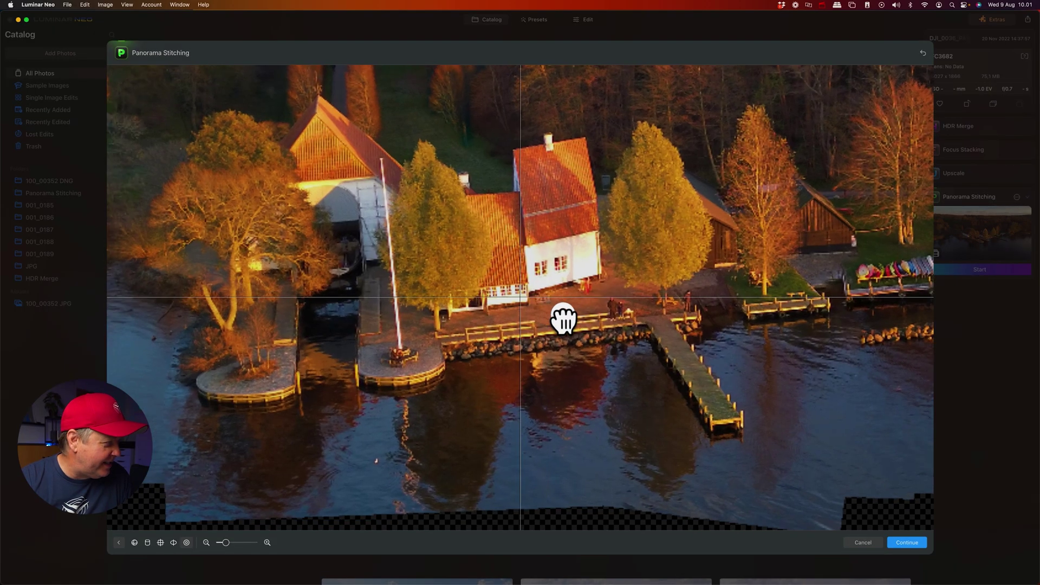
scroll(260, 499, "down", 5)
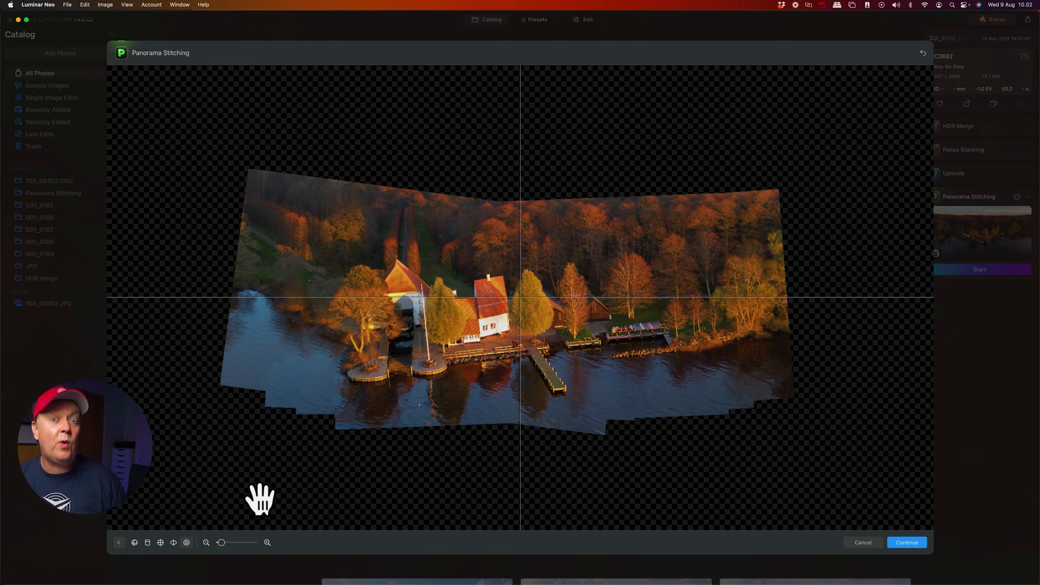
Apply the globe projection, shift the panorama down, and continue to cropping.
left_click(134, 543)
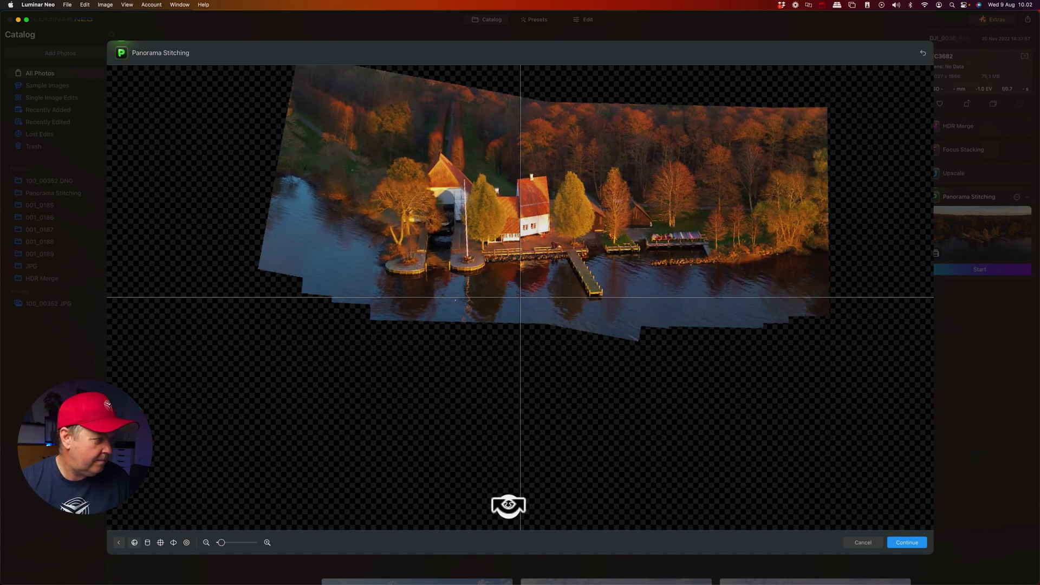
left_click_drag(524, 316, 524, 347)
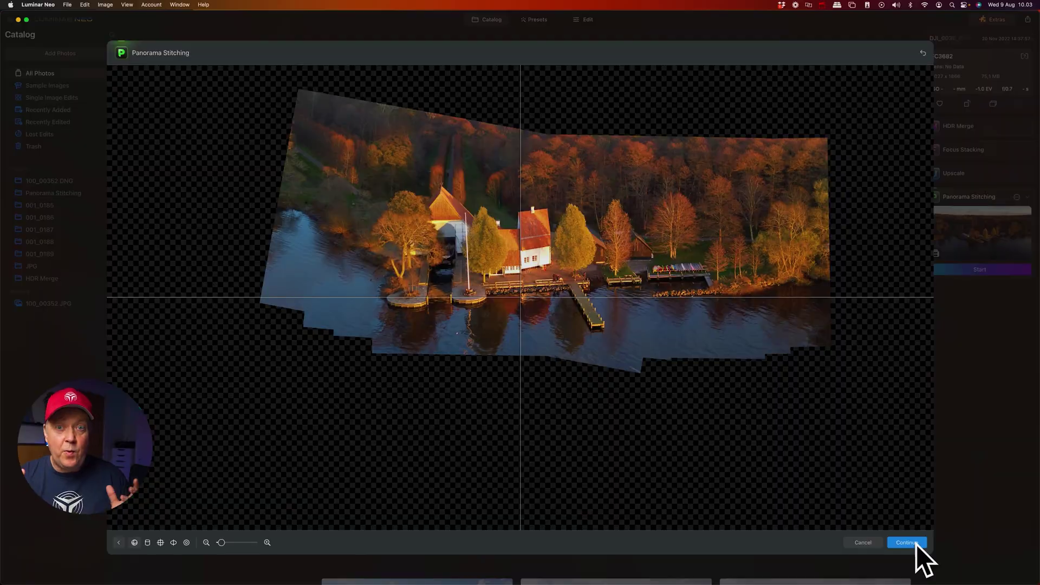
left_click(915, 543)
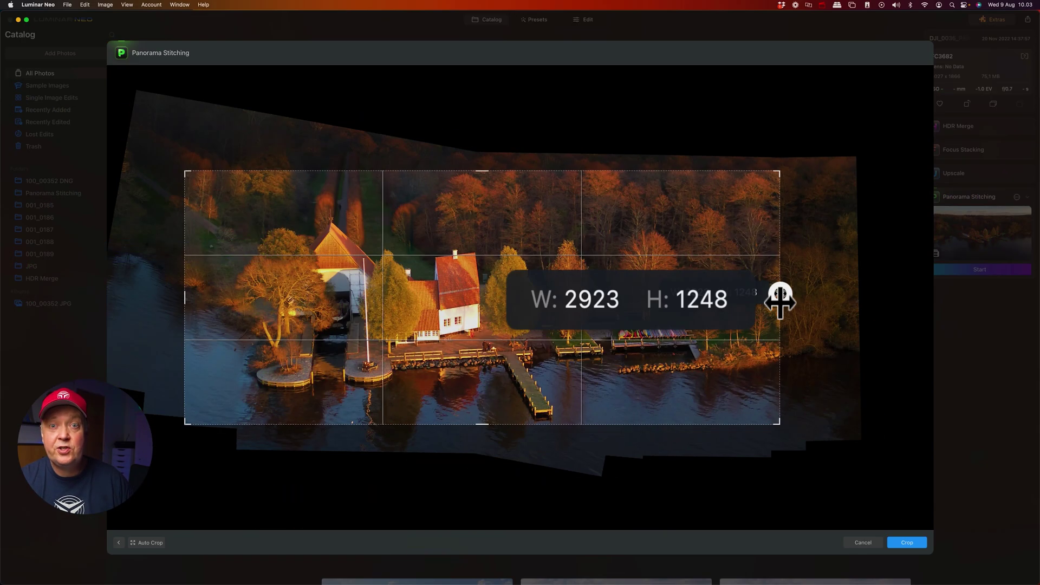
Pull the crop box's right edge inward and apply the crop.
left_click_drag(781, 297, 772, 298)
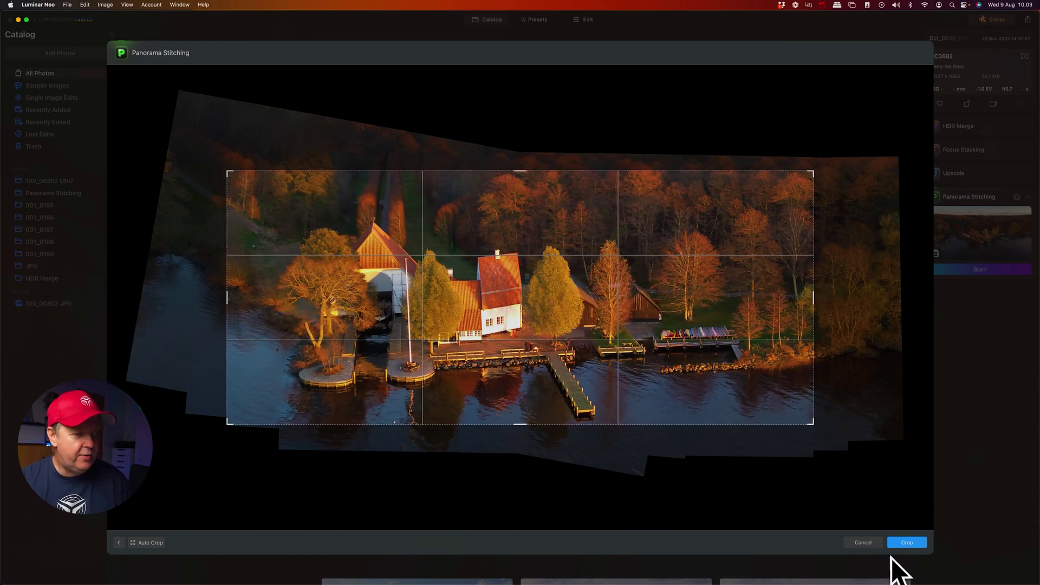
left_click(905, 542)
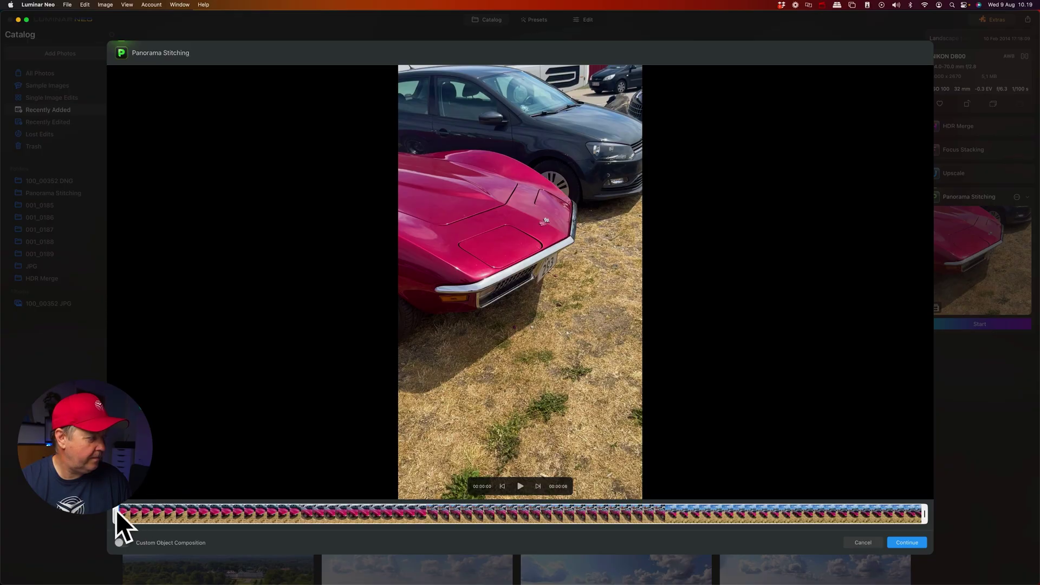
Trim both ends of the red car clip and stitch it into a panorama.
left_click_drag(120, 510, 233, 511)
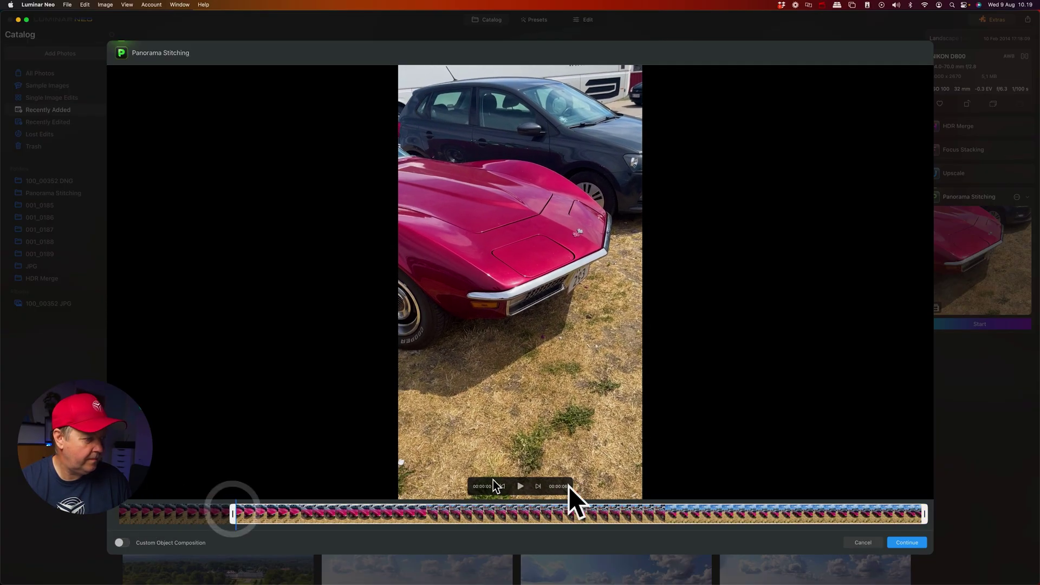
left_click_drag(922, 512, 876, 516)
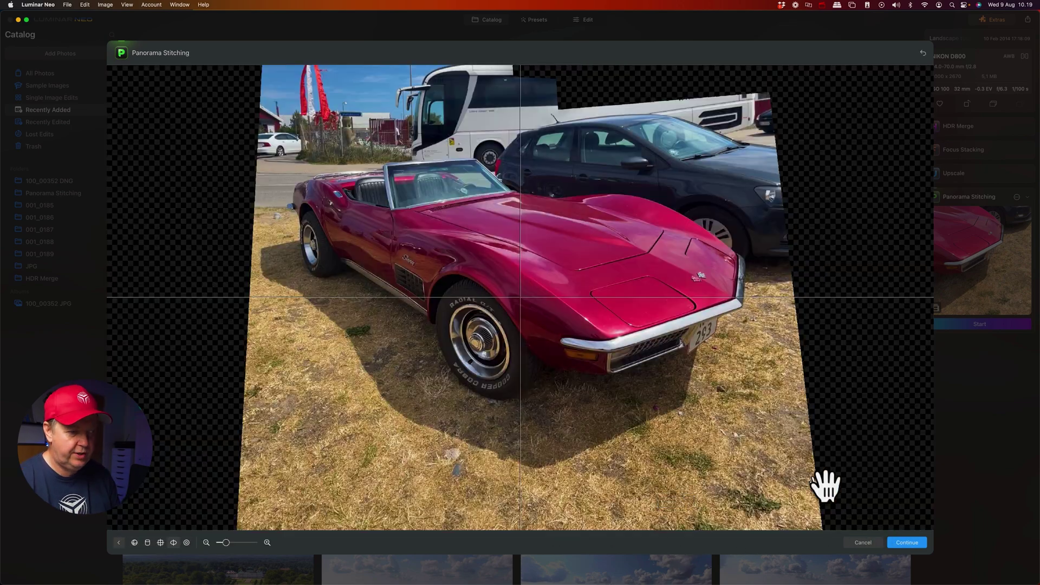
left_click(908, 542)
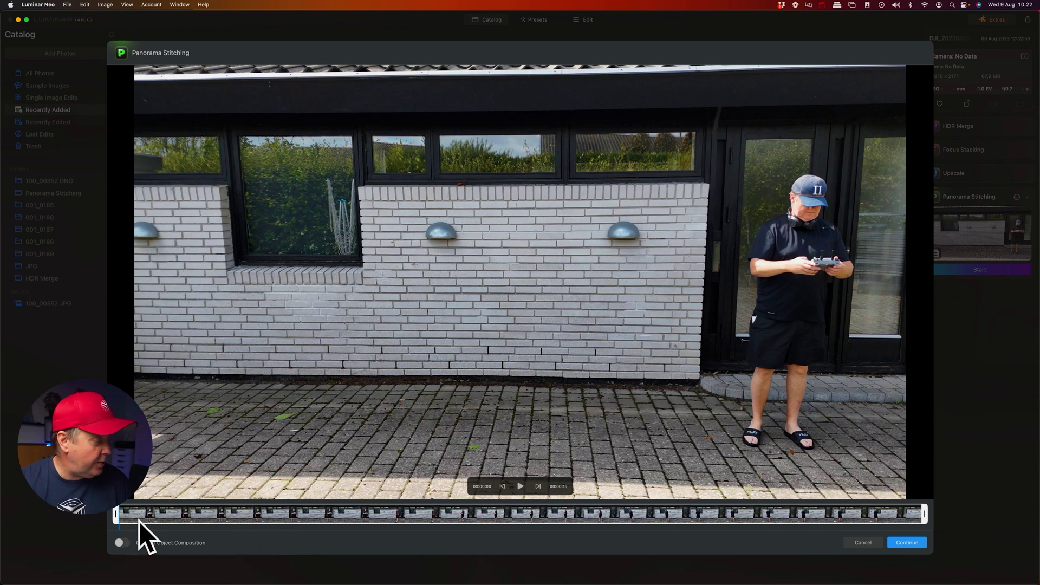
Enable Custom Object Composition and box the man at three frames, up to 00:11.
left_click(121, 543)
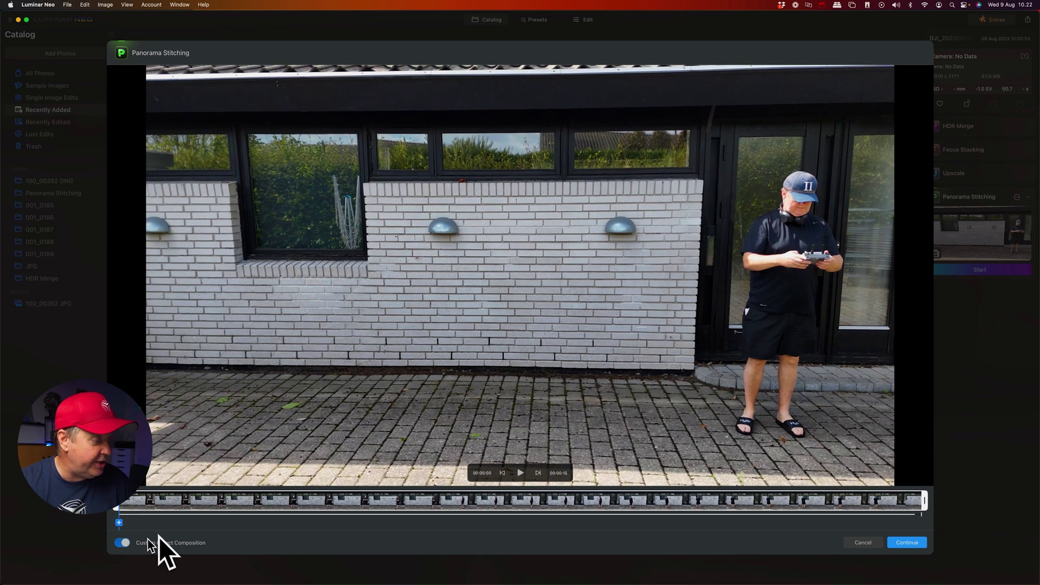
left_click(250, 508)
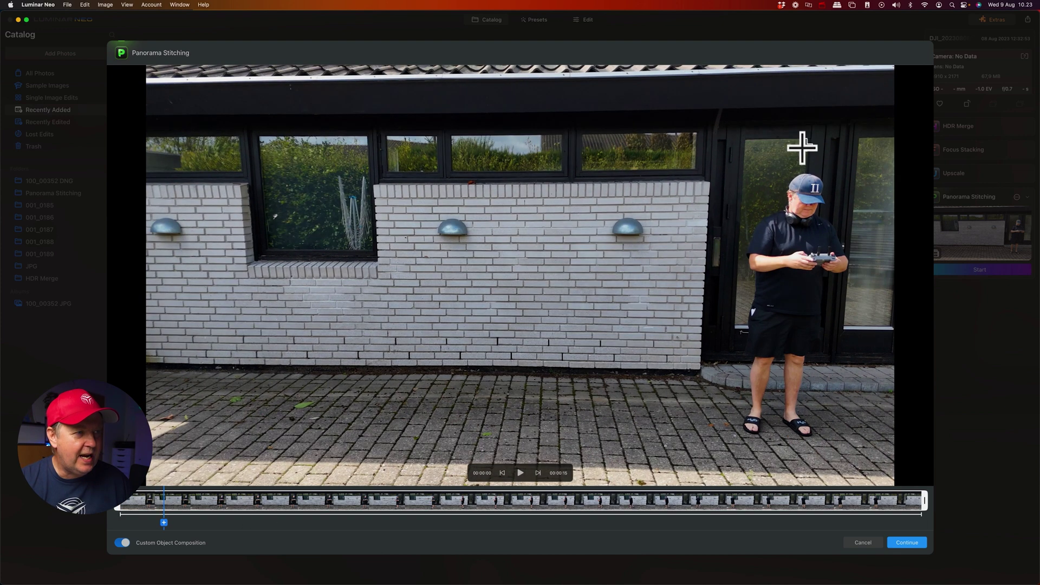
mouse_move(732, 153)
left_mouse_down()
mouse_move(821, 315)
mouse_move(838, 455)
mouse_move(851, 451)
left_mouse_up()
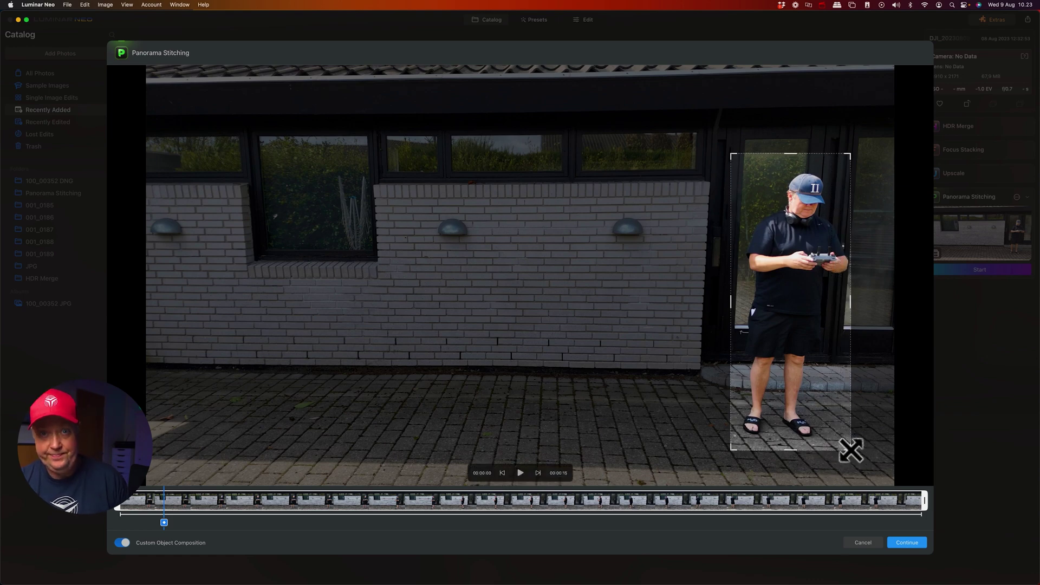
mouse_move(164, 507)
left_mouse_down()
mouse_move(379, 500)
mouse_move(458, 509)
left_mouse_up()
mouse_move(509, 164)
left_mouse_down()
mouse_move(653, 464)
mouse_move(644, 454)
left_mouse_up()
left_click_drag(458, 502, 740, 506)
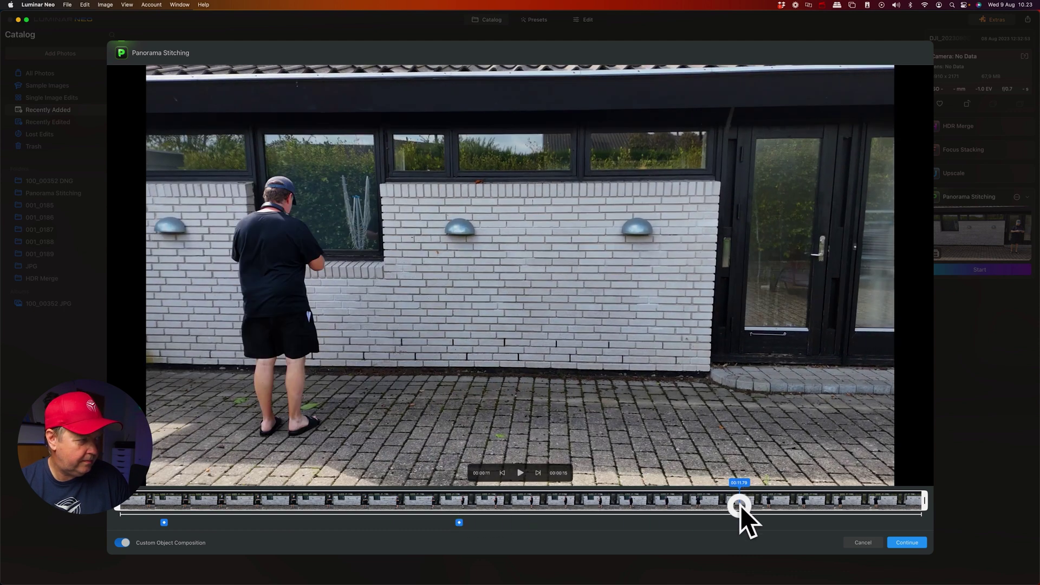
left_click_drag(218, 171, 351, 446)
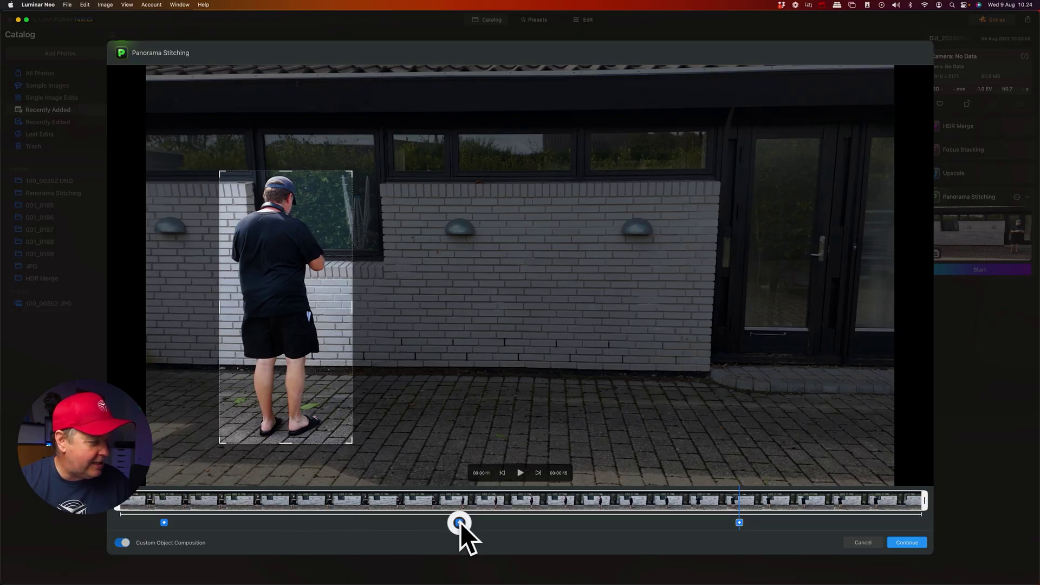
Review the second and third marked frames, then build the composite.
left_click(460, 522)
left_click(741, 523)
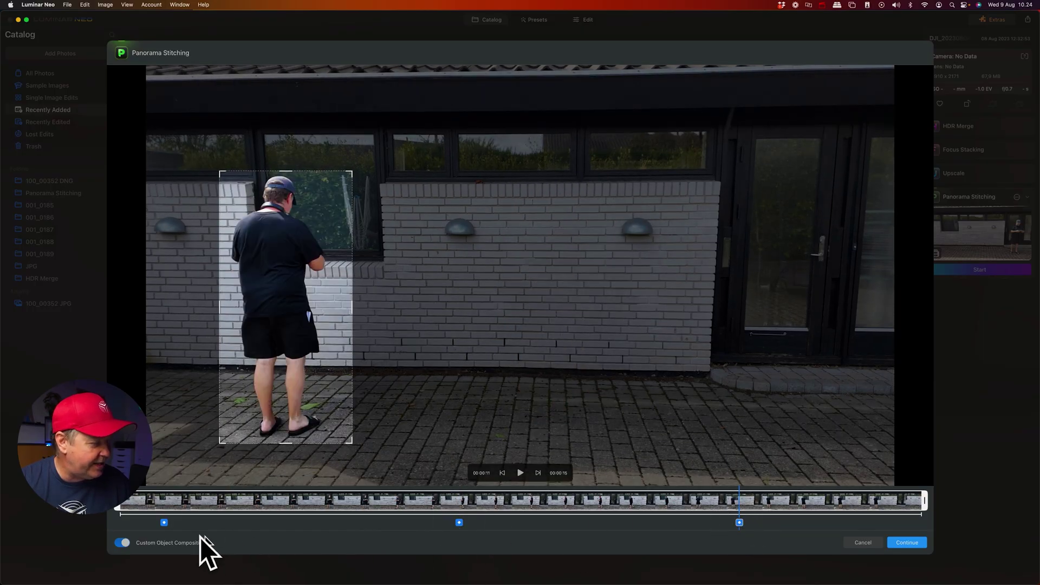
left_click(907, 543)
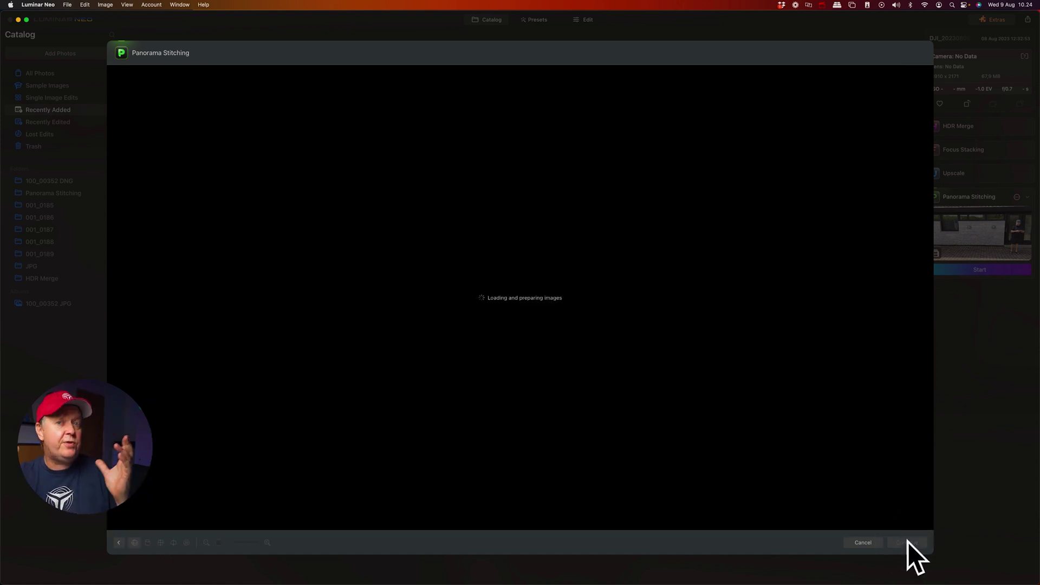